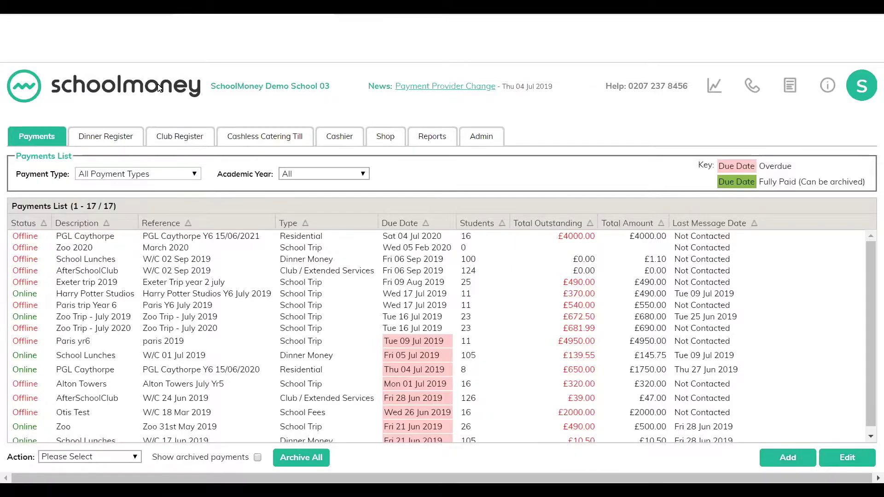
# Open the club register for AfterSchoolClub, set its date to 2 September 2019 and acknowledge the alert.
pyautogui.click(202, 146)
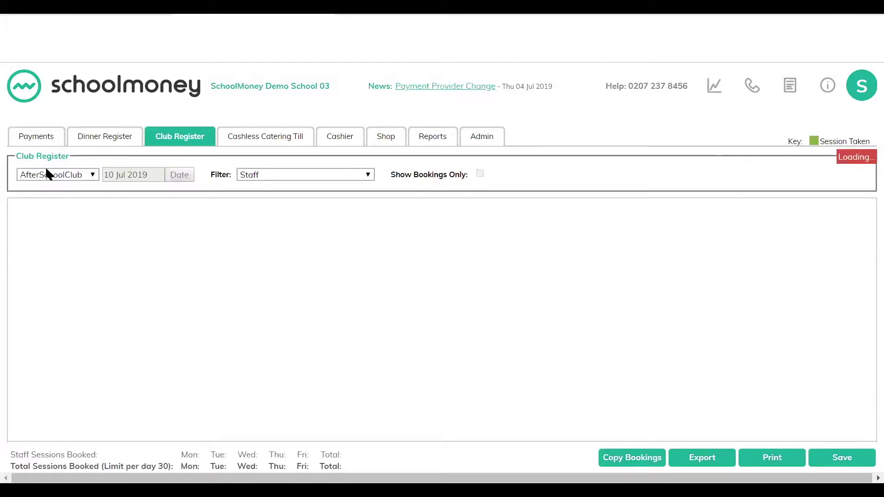
pyautogui.click(93, 175)
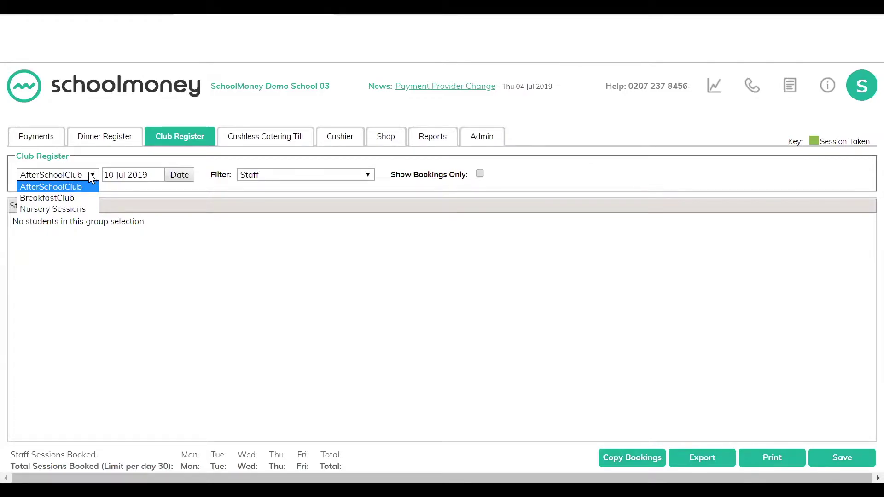
pyautogui.click(86, 187)
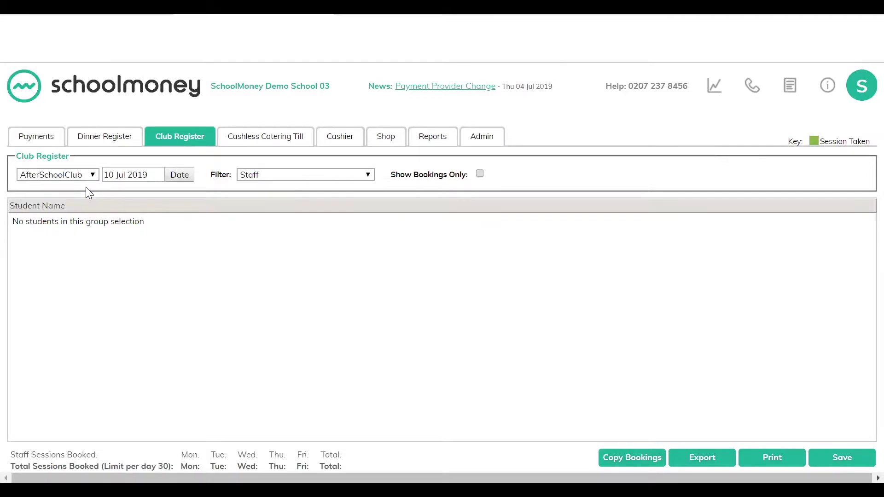
pyautogui.click(177, 180)
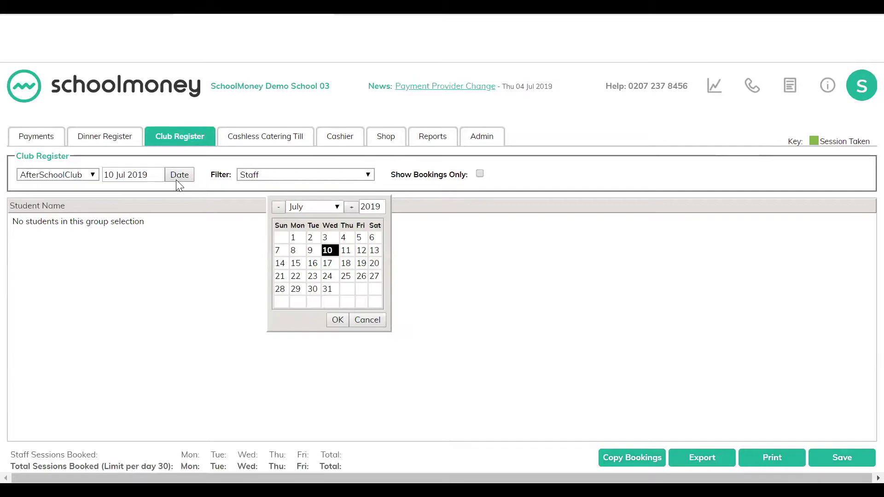
pyautogui.click(354, 209)
pyautogui.click(354, 210)
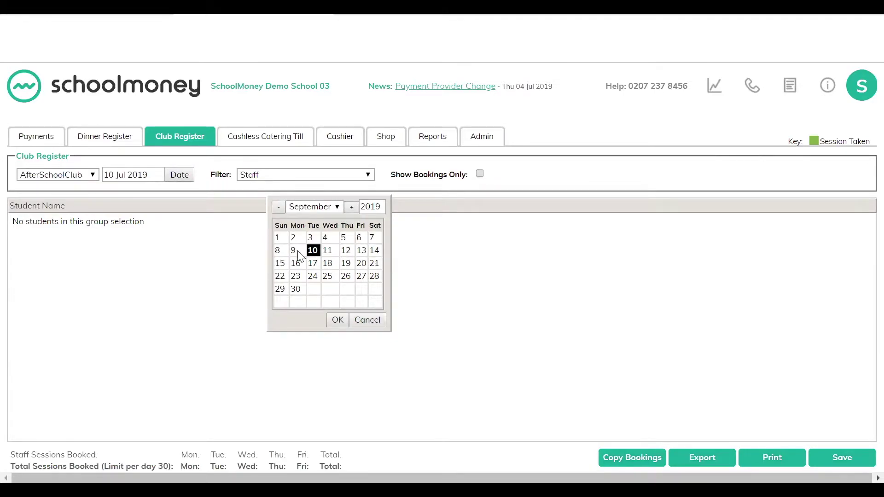
pyautogui.click(299, 238)
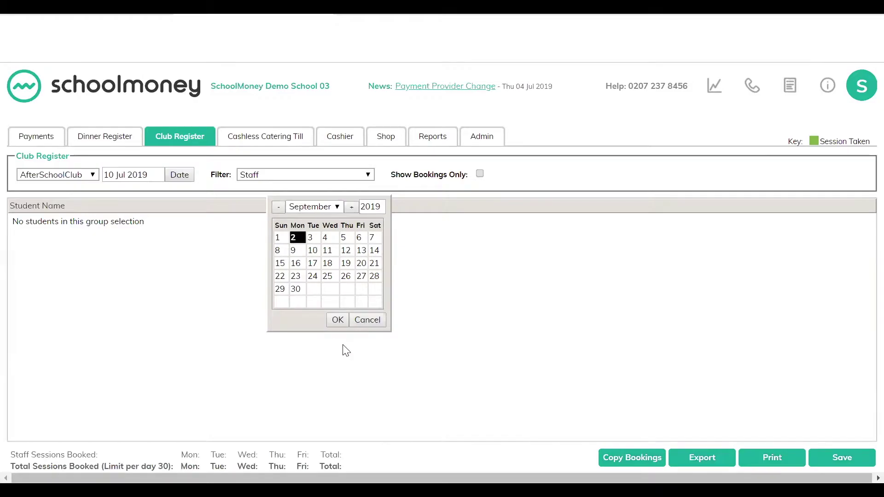
pyautogui.click(338, 320)
pyautogui.click(519, 171)
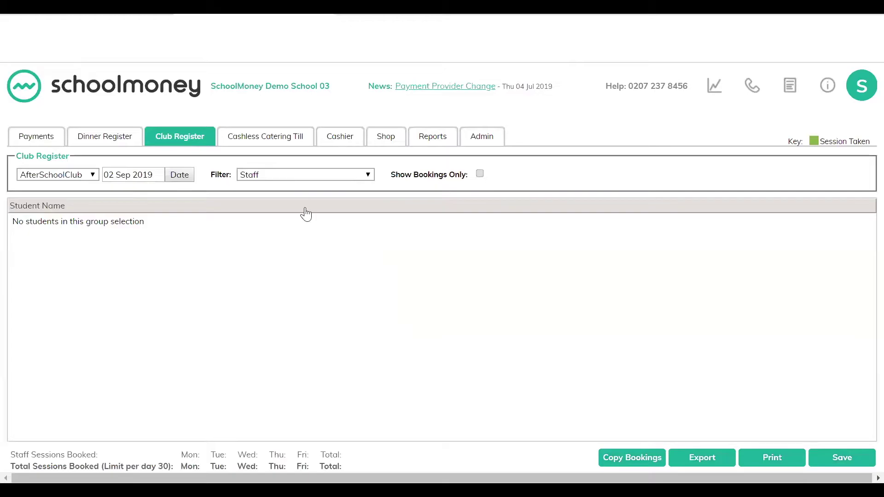
# Set the AfterSchoolClub register's filter to All and acknowledge the alert.
pyautogui.click(296, 175)
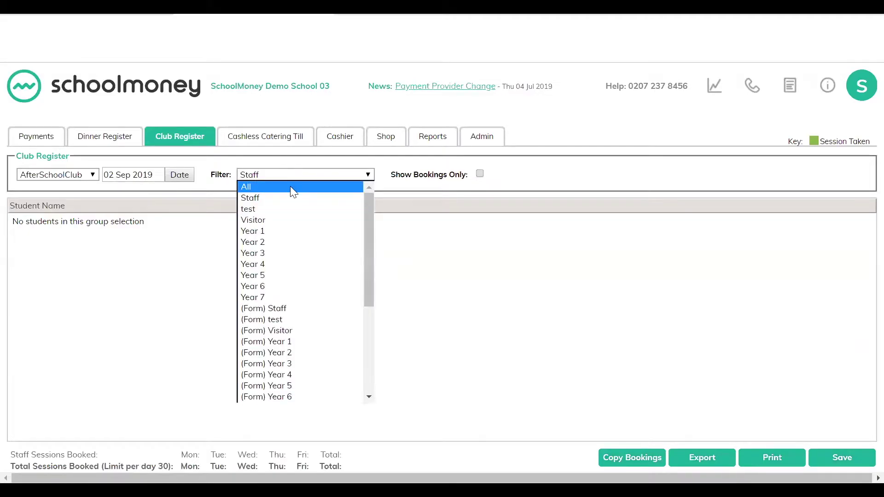
pyautogui.click(291, 187)
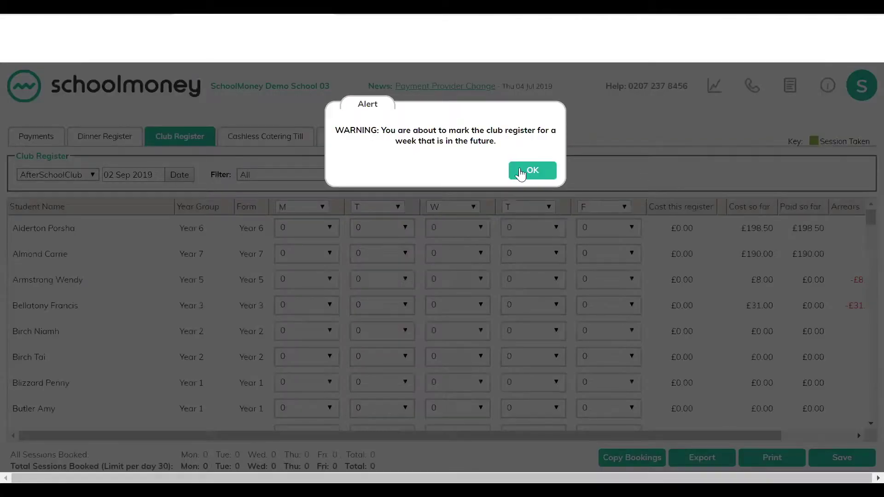
pyautogui.click(521, 174)
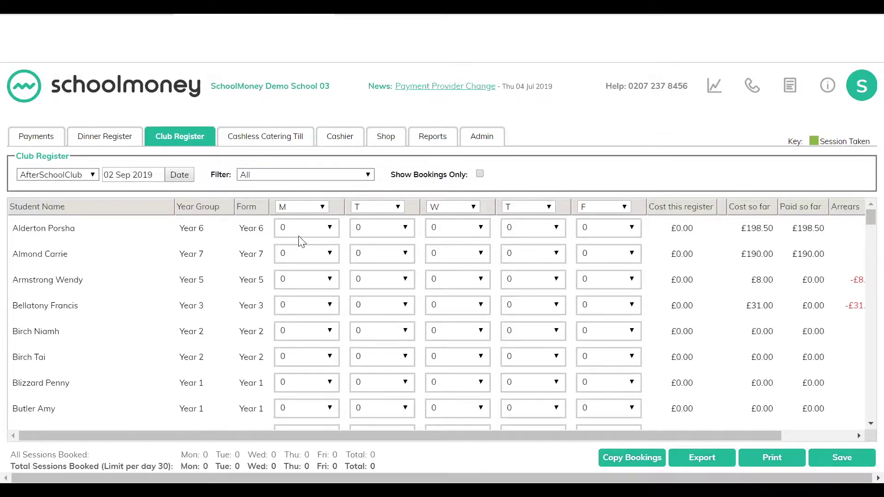
# Check the marking options for Monday and save the AfterSchoolClub register, acknowledging the alert.
pyautogui.click(323, 207)
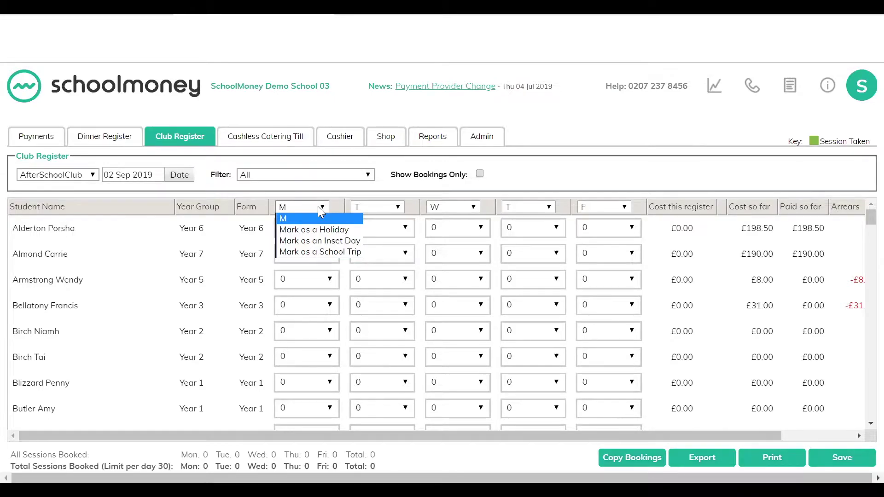
pyautogui.click(321, 208)
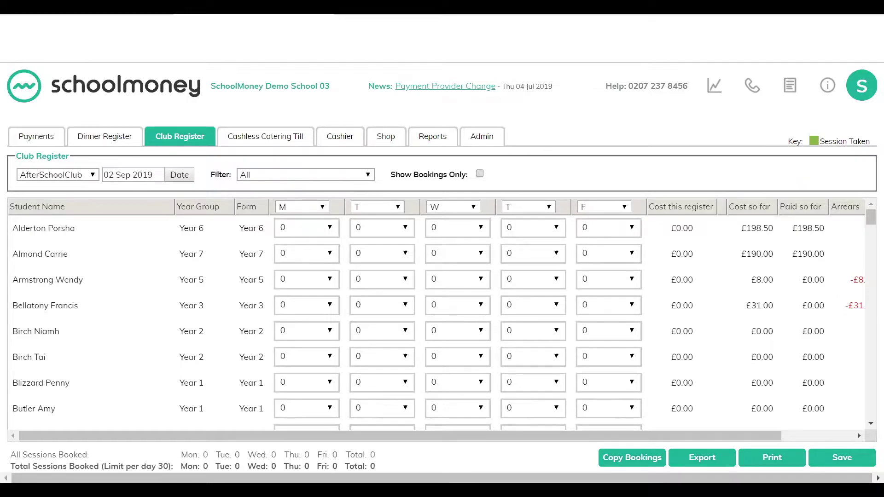
pyautogui.click(842, 459)
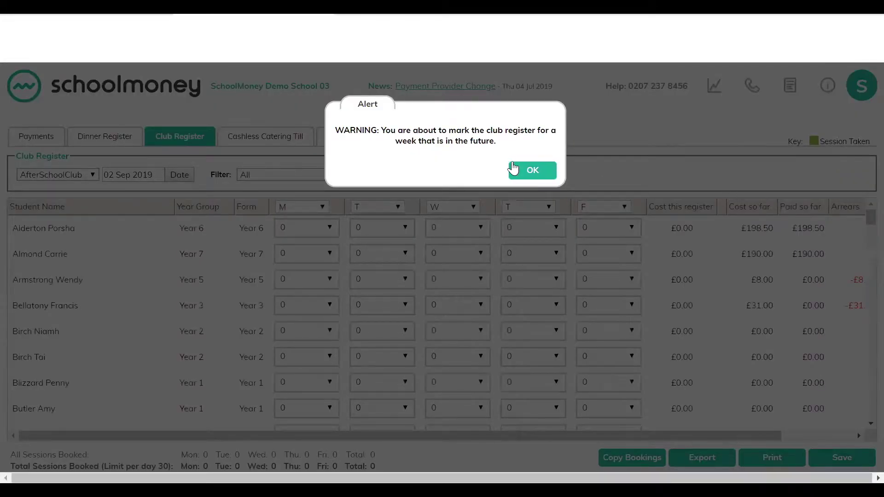
pyautogui.click(541, 170)
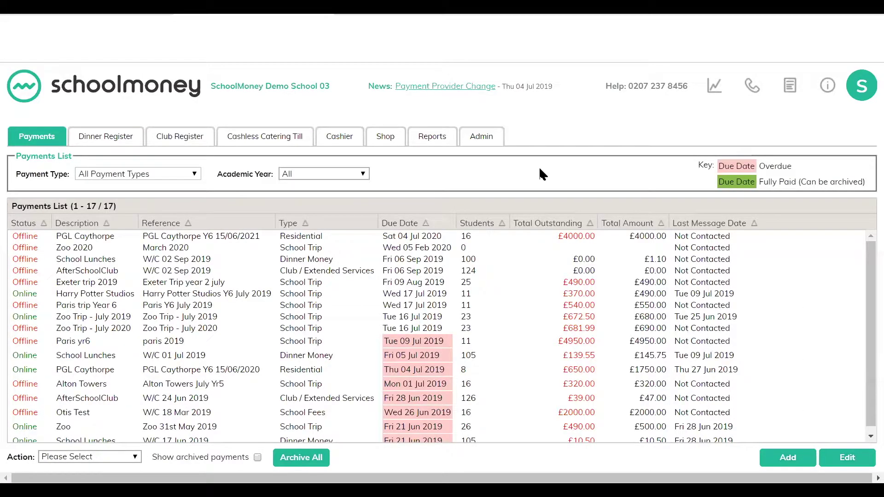
# Filter the payments list to Club / Extended Services for all academic years and open the AfterSchoolClub payment for W/C 02 Sep 2019.
pyautogui.click(133, 176)
pyautogui.click(126, 206)
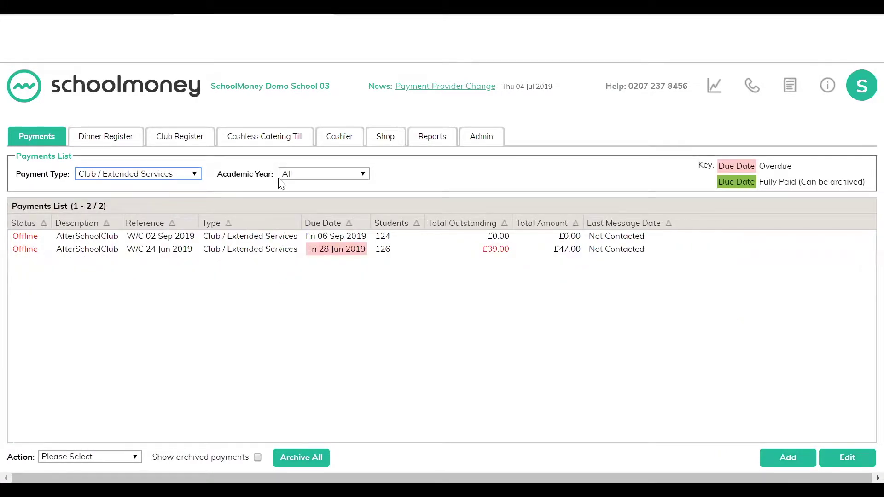
pyautogui.click(332, 174)
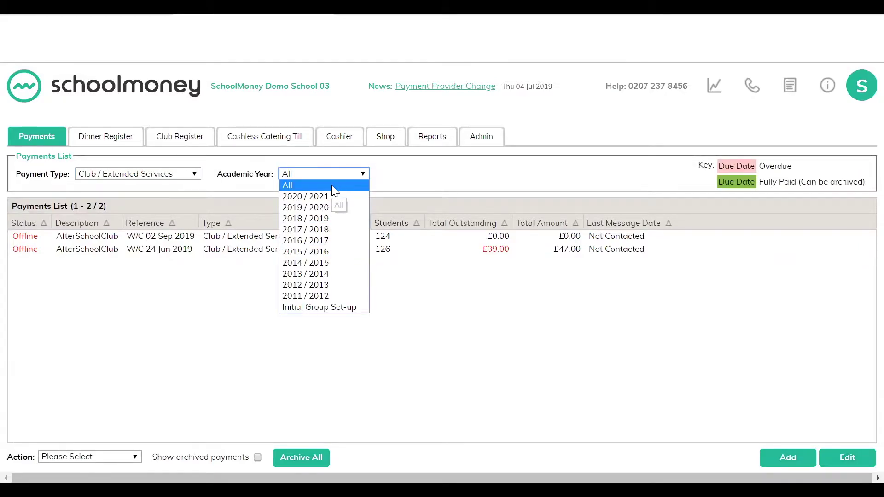
pyautogui.click(332, 186)
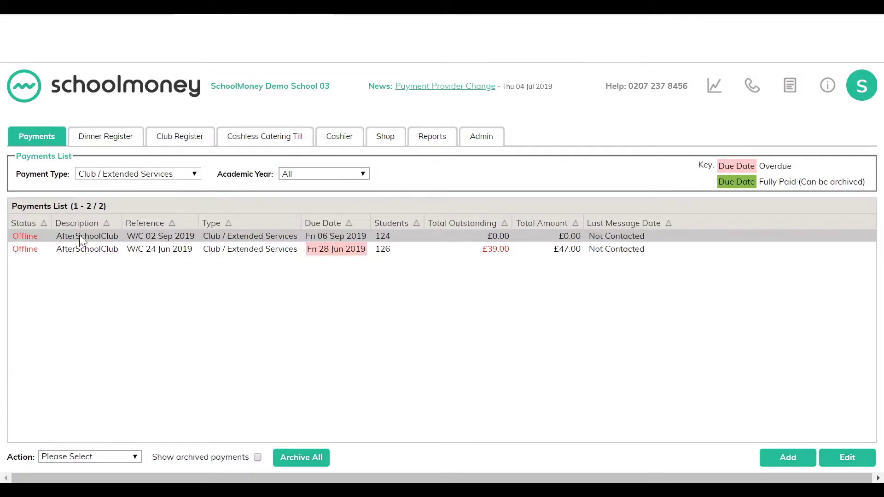
pyautogui.doubleClick(79, 236)
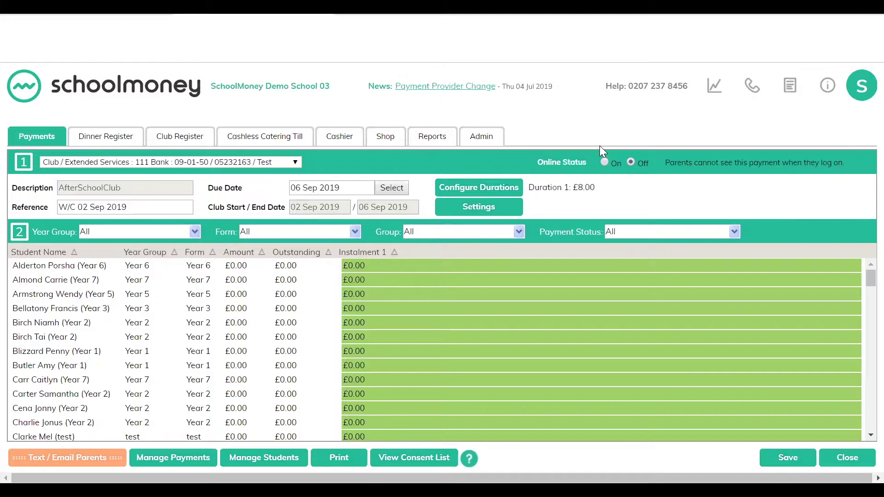
# Review the payment's duration configuration and its club payment settings, closing both without saving.
pyautogui.click(467, 189)
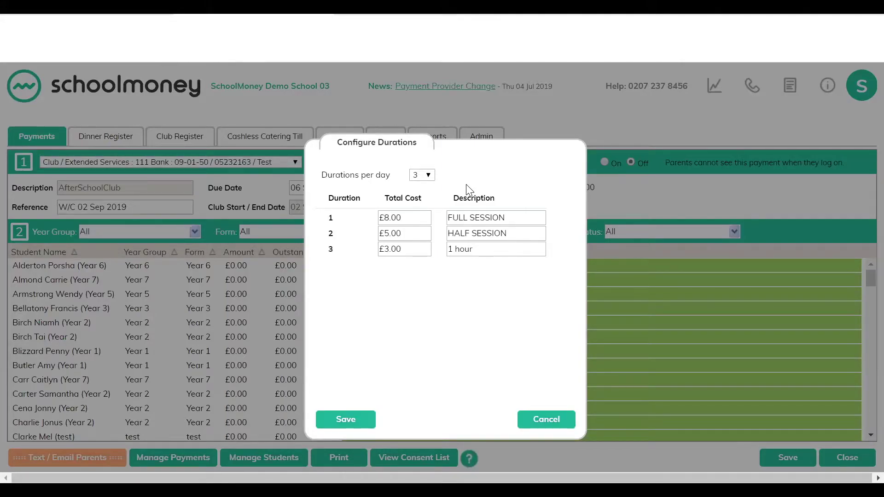
pyautogui.click(428, 176)
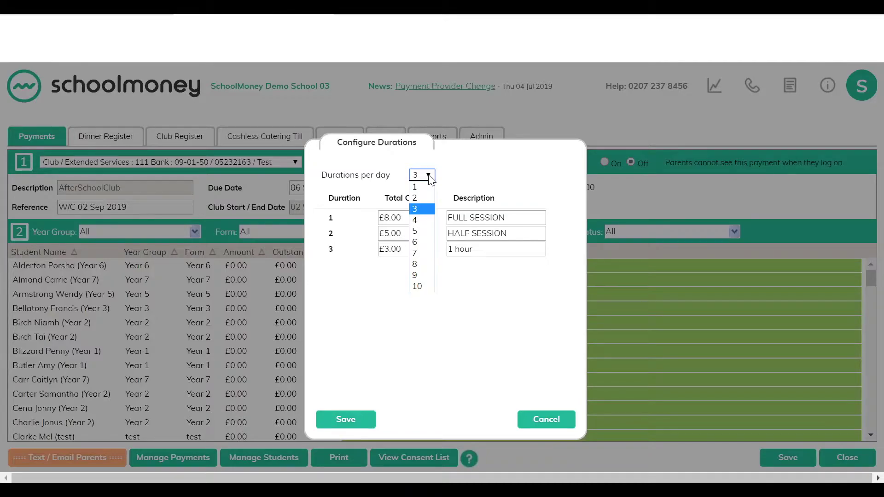
pyautogui.click(467, 157)
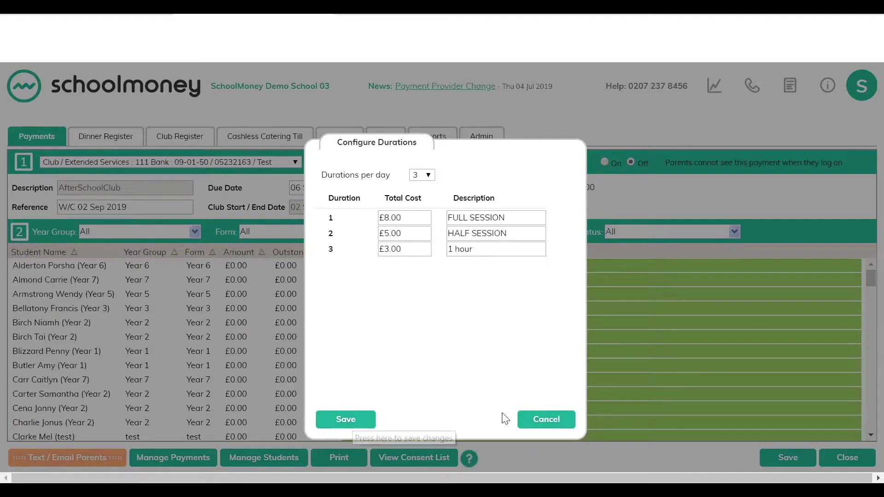
pyautogui.click(537, 420)
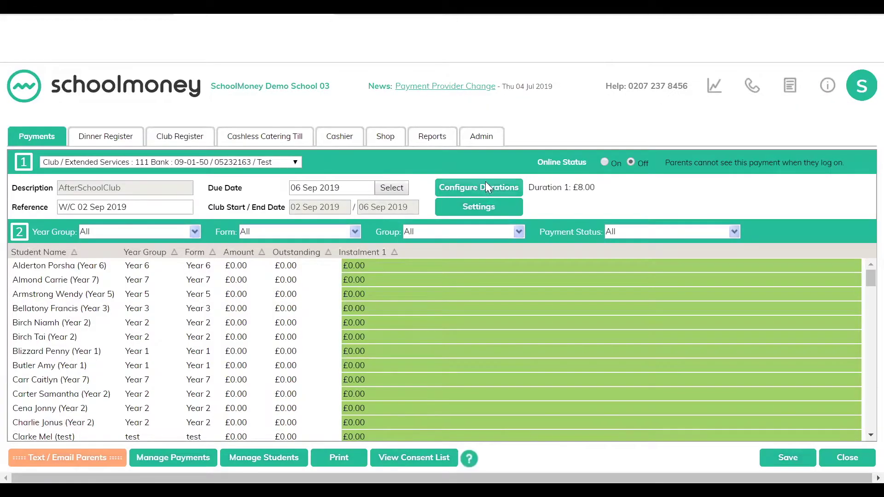
pyautogui.click(478, 209)
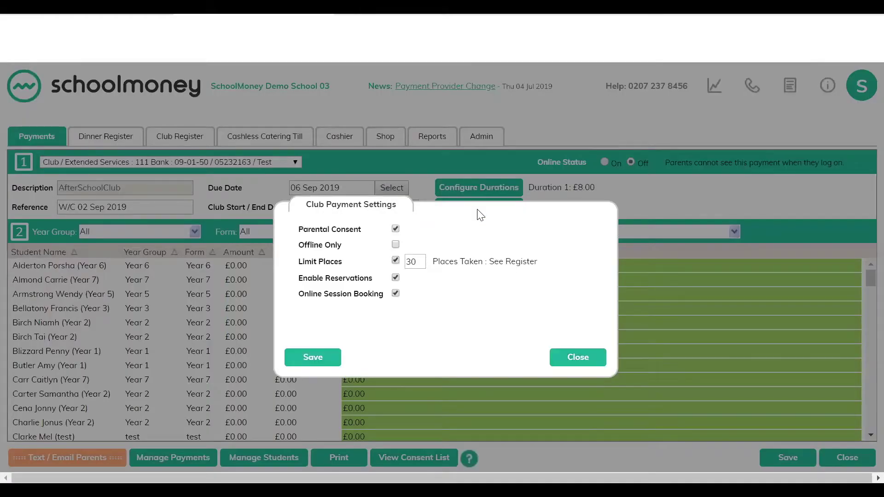
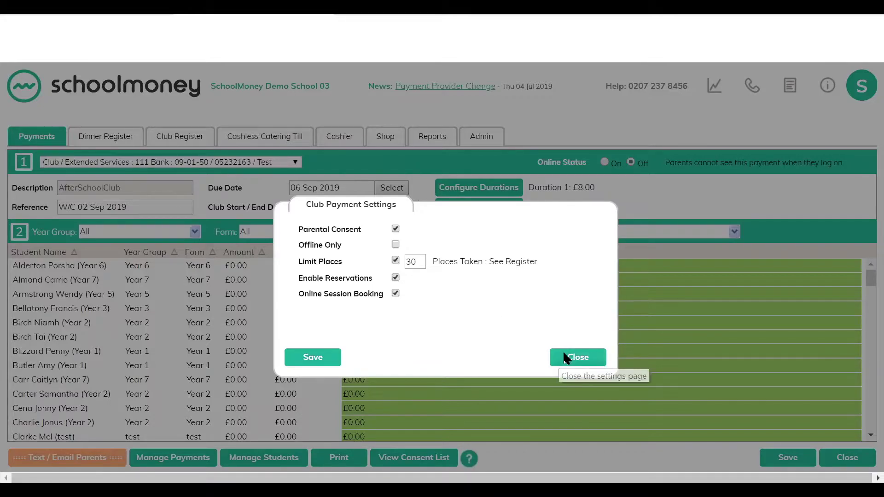
pyautogui.click(577, 357)
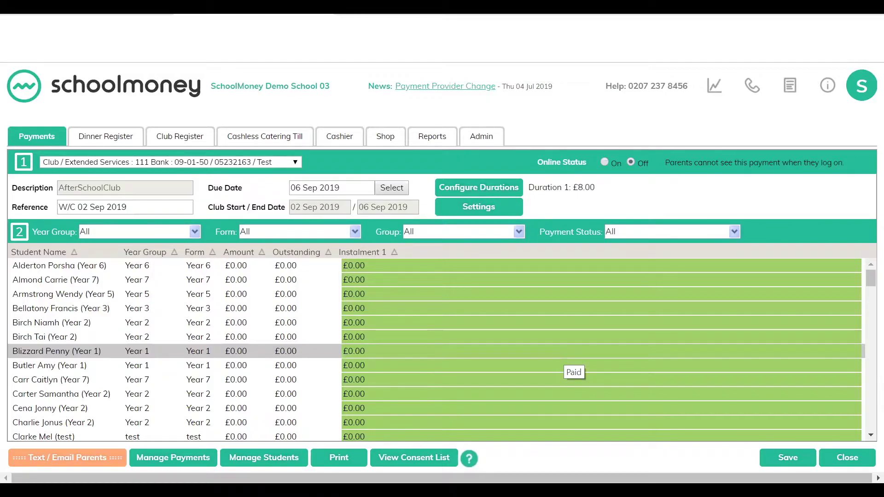
# Open student management for the AfterSchoolClub payment and remove one Year 2 student and two Year 4 students.
pyautogui.click(264, 458)
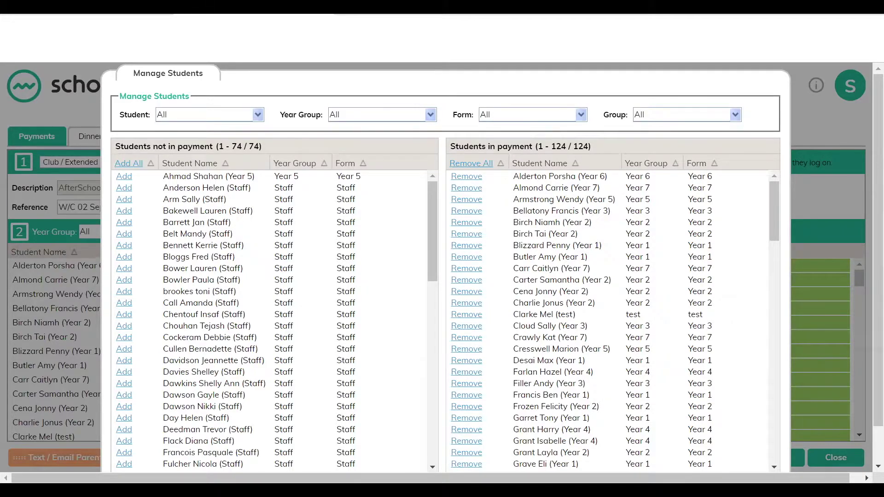
pyautogui.click(466, 292)
pyautogui.click(467, 360)
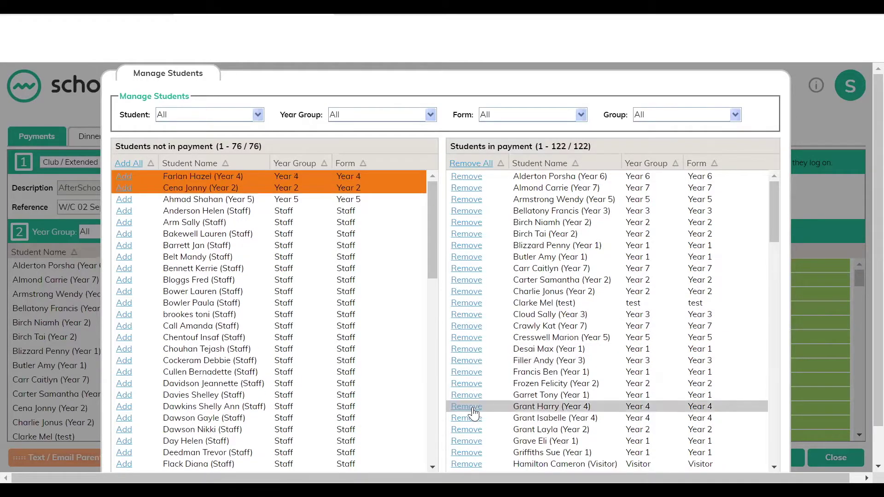
pyautogui.click(467, 406)
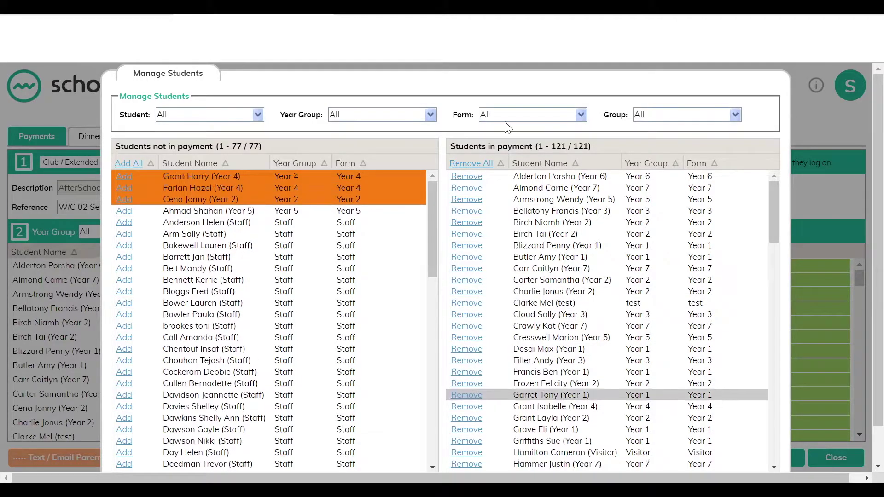
# Preview the students with the year group filter set to Year 1, and reset the filter to All.
pyautogui.click(431, 115)
pyautogui.click(348, 184)
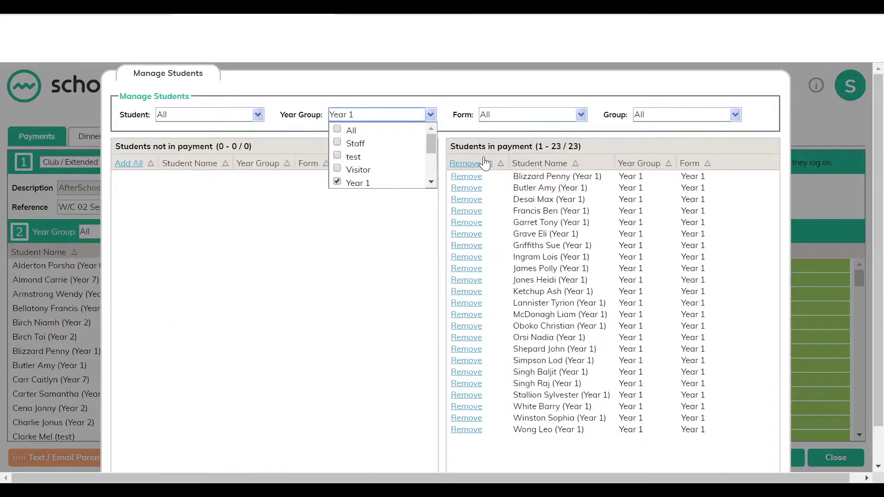
pyautogui.click(341, 184)
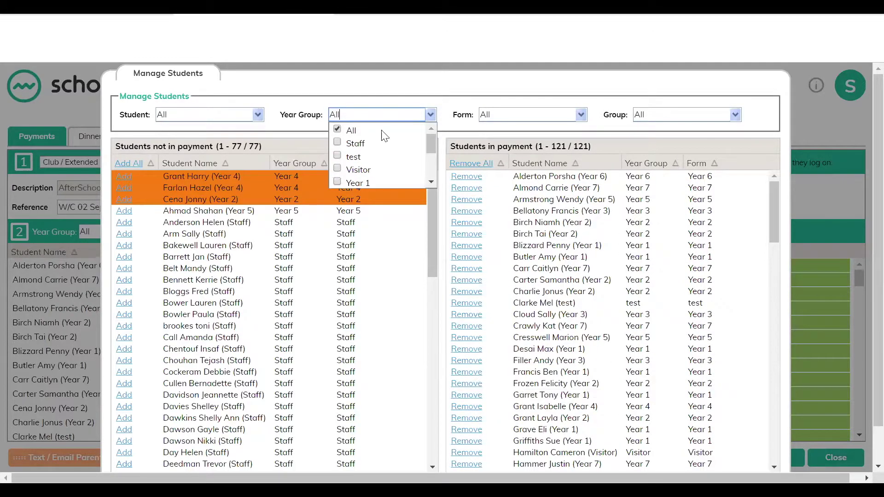
# Add two staff members from the list of students not in payment to the AfterSchoolClub payment.
pyautogui.click(124, 303)
pyautogui.click(124, 360)
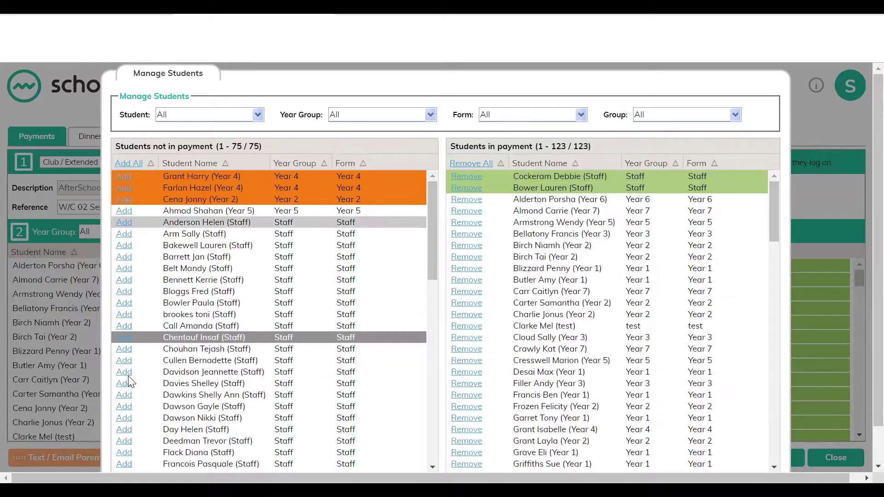
# Filter the student lists by year group to show Year 1 and Year 6 together.
pyautogui.click(428, 113)
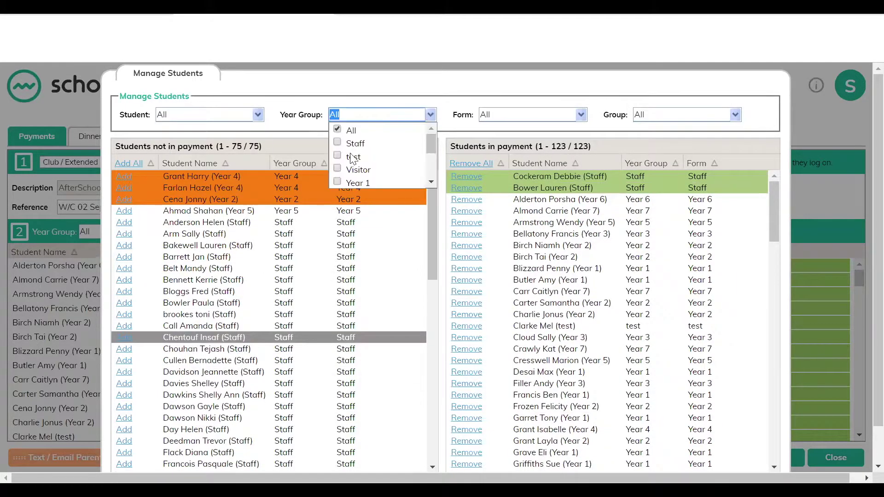
pyautogui.click(352, 184)
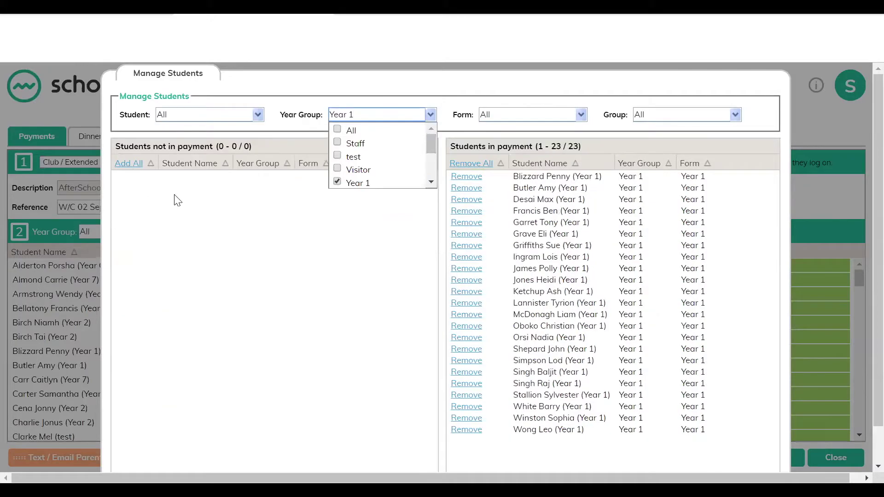
pyautogui.scroll(-2, 368, 165)
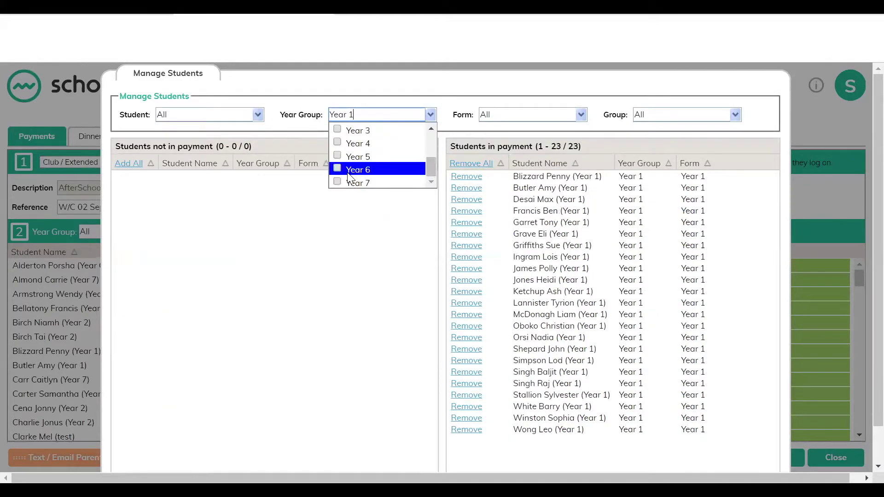
pyautogui.click(354, 170)
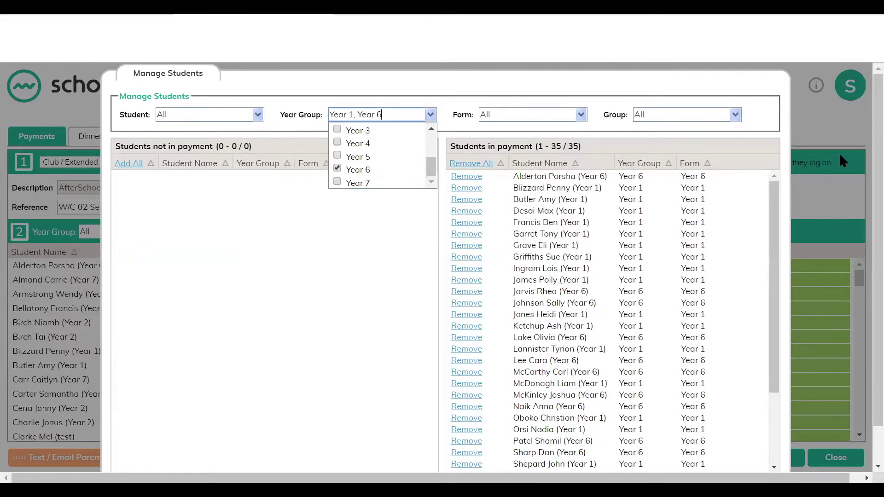
# Review the Year 1 and Year 6 students in the AfterSchoolClub payment, then leave student management without saving.
pyautogui.scroll(-2, 723, 309)
pyautogui.scroll(-2, 718, 331)
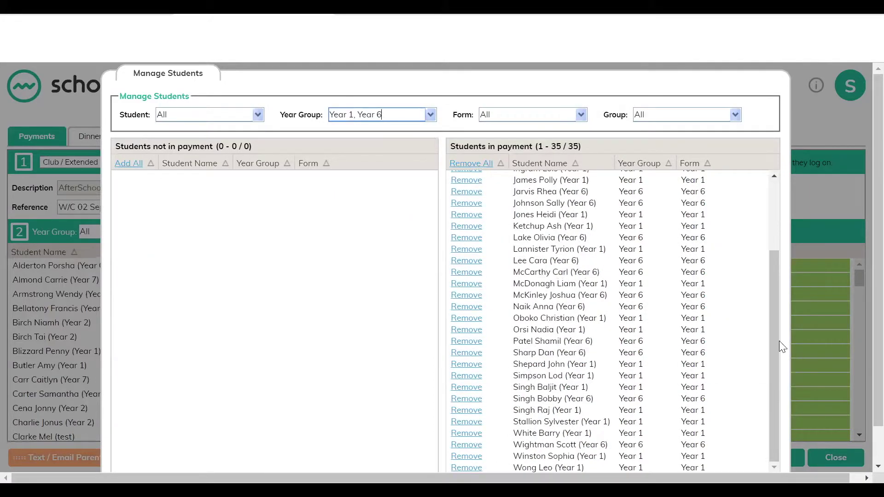
pyautogui.scroll(-2, 861, 342)
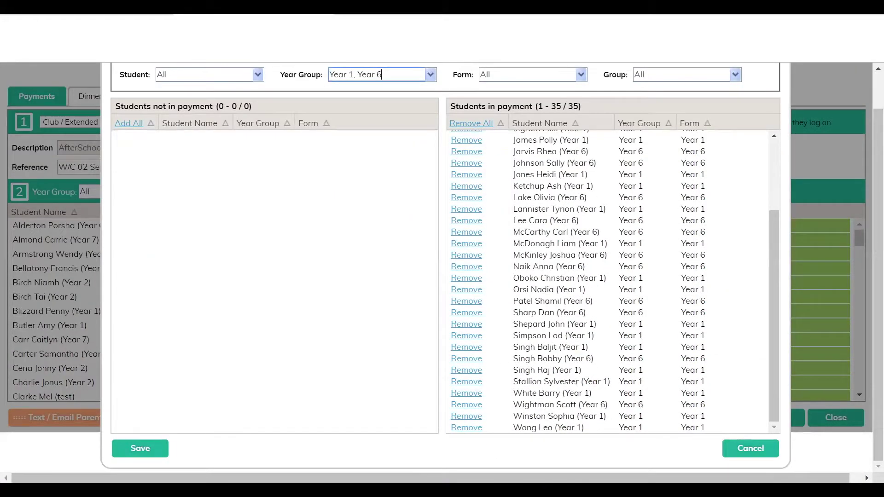
pyautogui.click(753, 450)
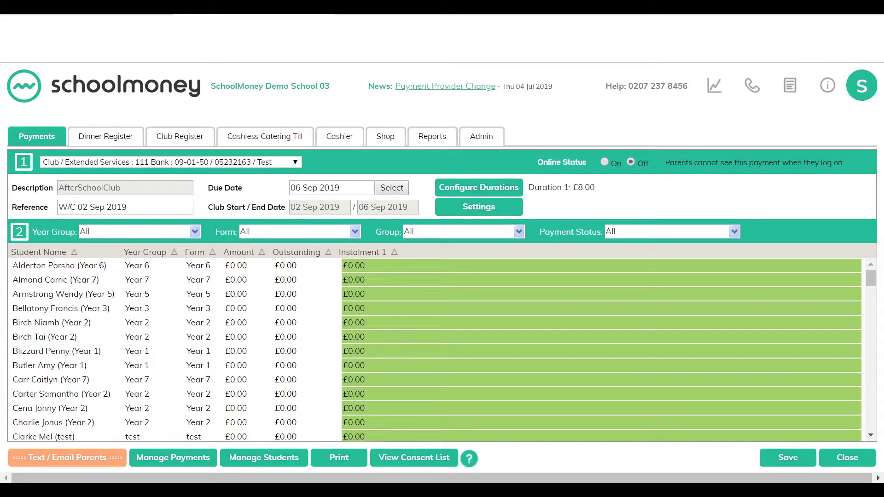
# Review the parent message types and recipient list for the AfterSchoolClub payment without sending anything, then return to the payments list.
pyautogui.click(40, 456)
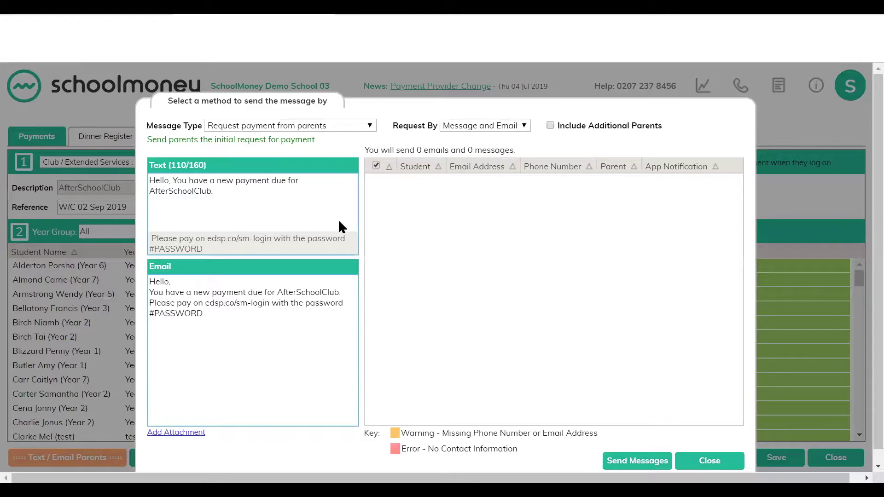
pyautogui.click(368, 125)
pyautogui.click(261, 198)
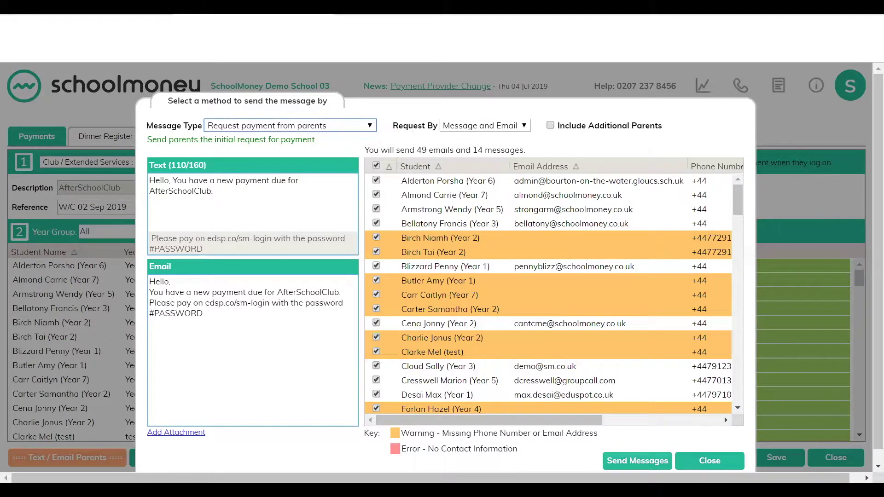
pyautogui.click(709, 461)
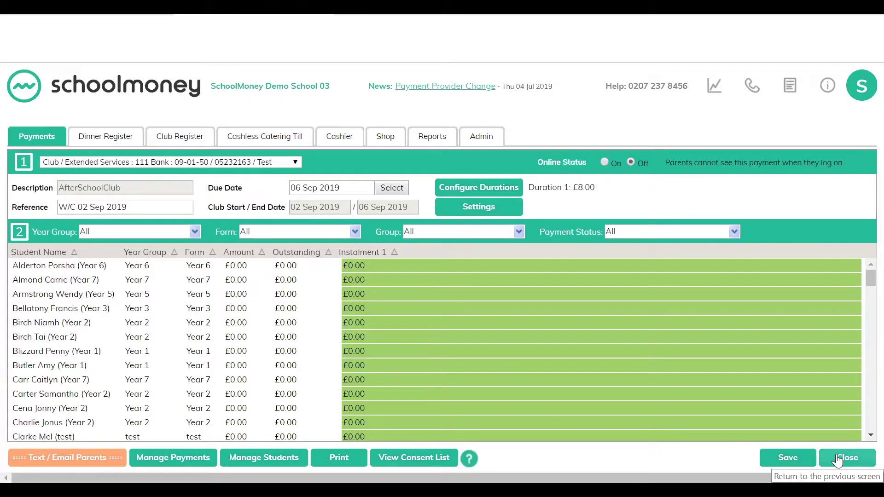
pyautogui.click(837, 459)
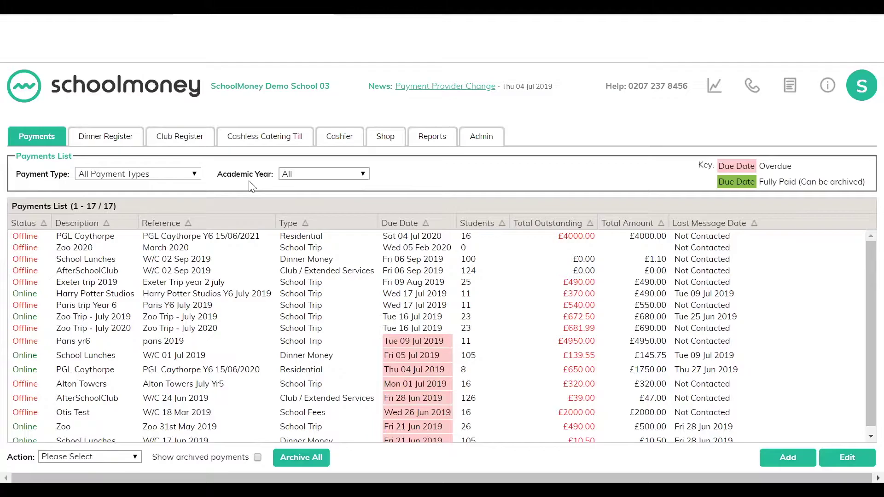
# Open the AfterSchoolClub register and set its date to 2 September 2019.
pyautogui.click(180, 137)
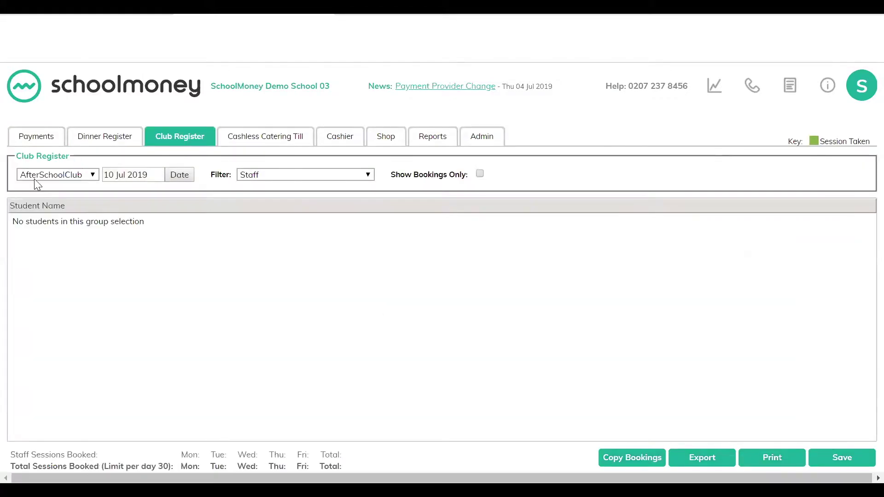
pyautogui.click(48, 177)
pyautogui.click(48, 177)
pyautogui.click(181, 170)
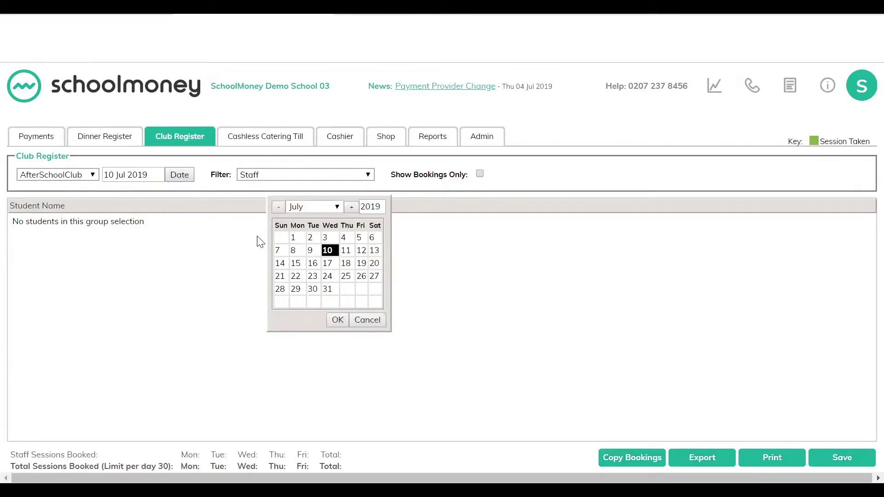
pyautogui.click(351, 207)
pyautogui.click(351, 207)
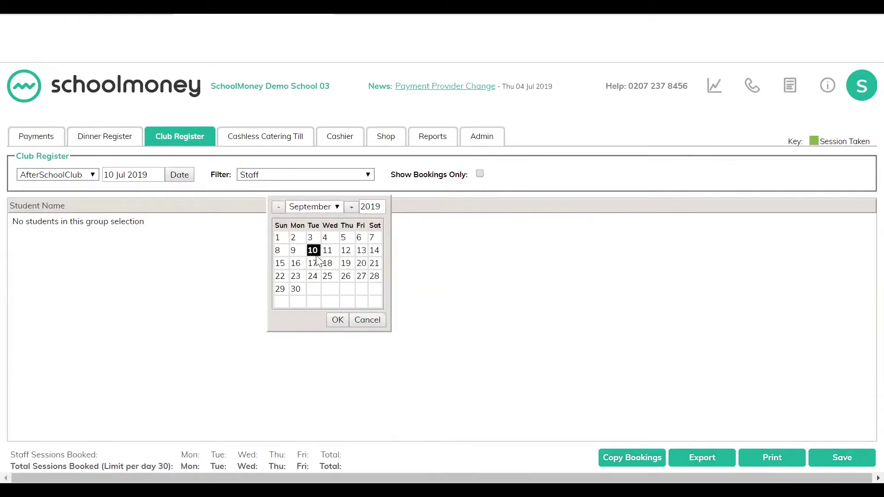
pyautogui.click(295, 237)
pyautogui.click(336, 318)
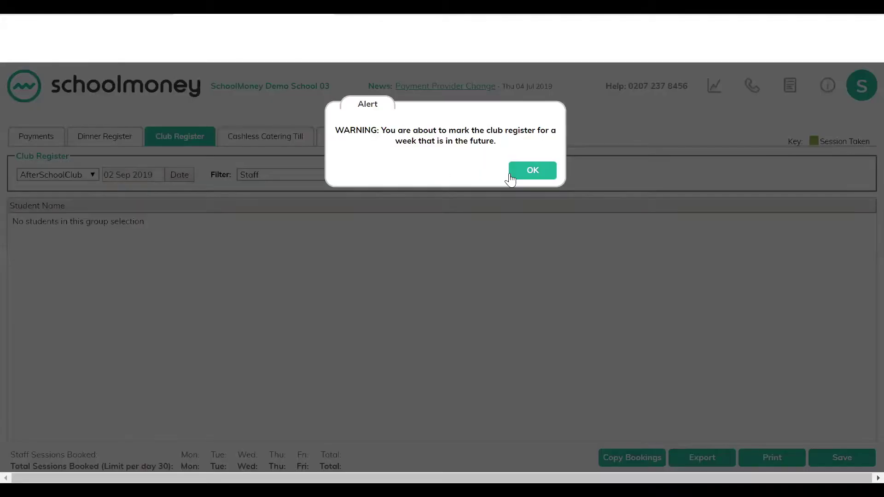
pyautogui.click(510, 173)
# Set the register filter to All to list every student.
pyautogui.click(256, 177)
pyautogui.click(259, 188)
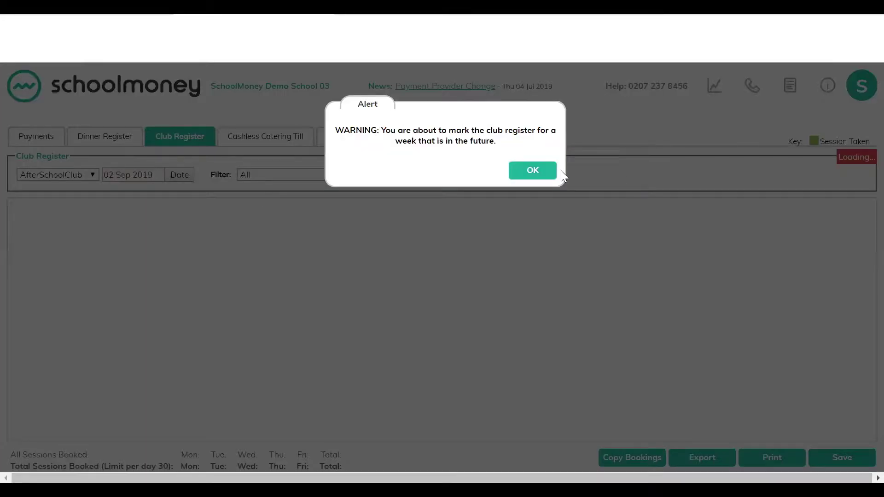
pyautogui.click(518, 170)
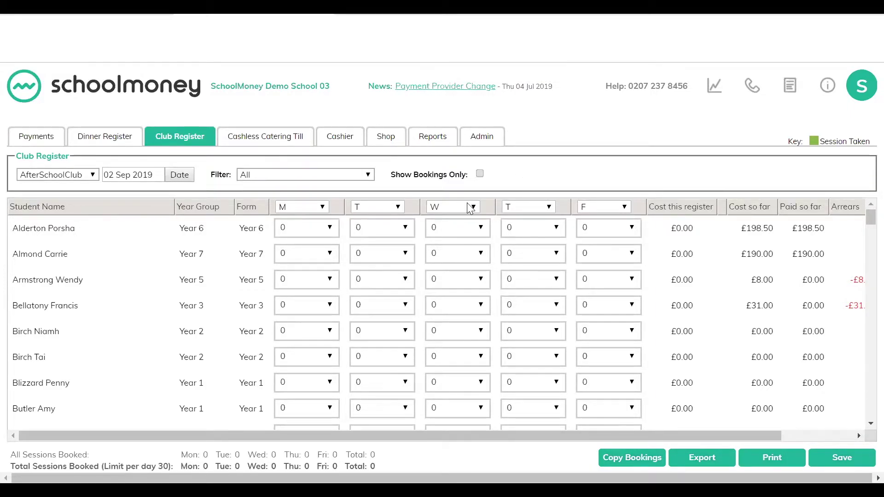
# Book Monday's £8.00 full session for the first Year 6 student and £5.00 half session for the first Year 7 student, and save the register.
pyautogui.click(330, 228)
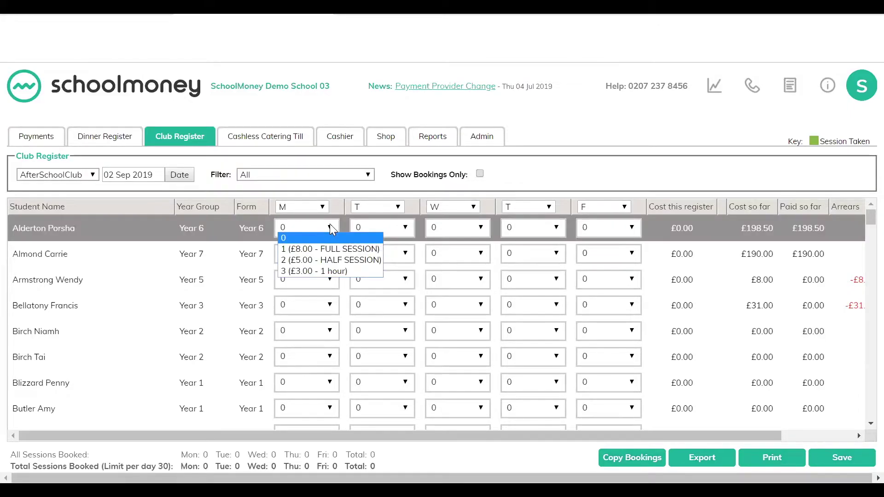
pyautogui.click(332, 251)
pyautogui.click(333, 251)
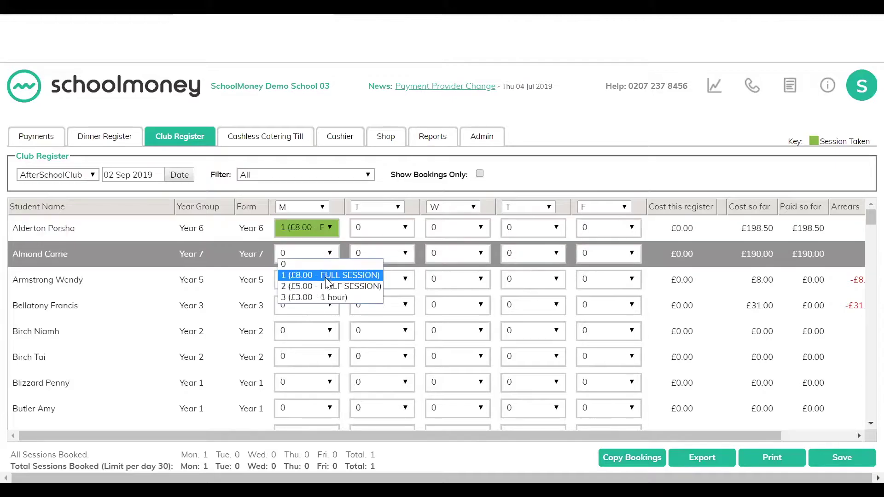
pyautogui.click(323, 284)
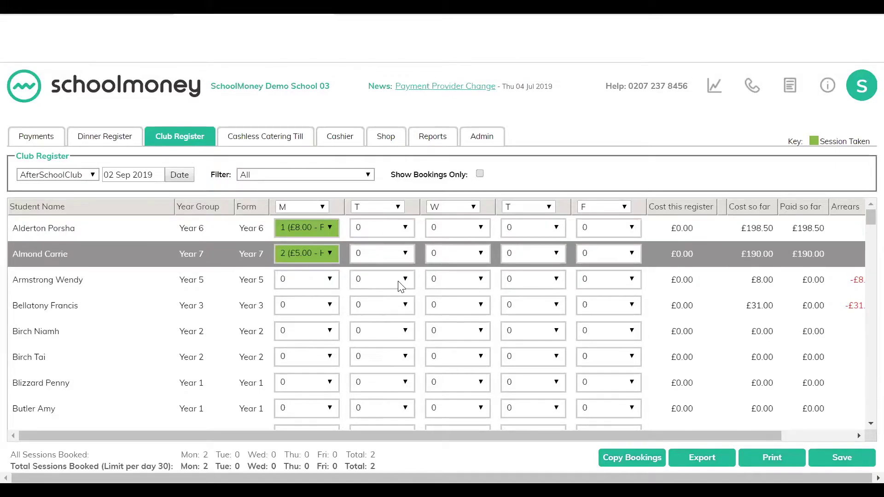
pyautogui.click(841, 458)
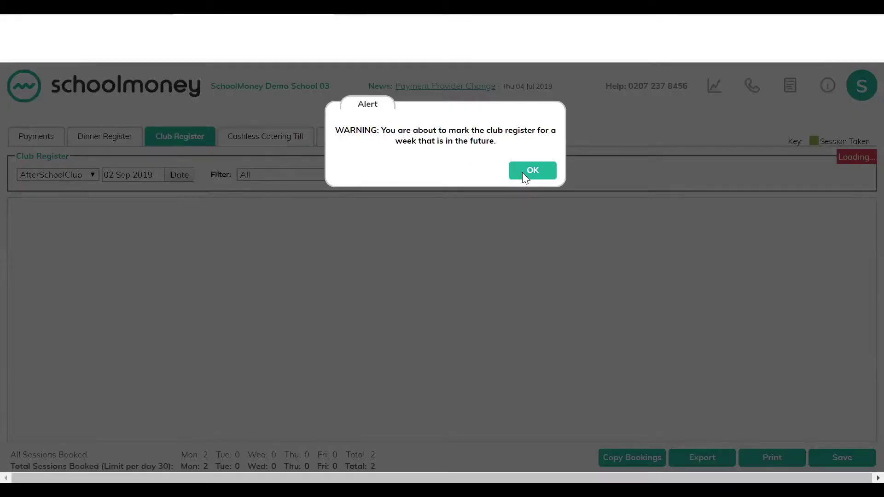
pyautogui.click(524, 170)
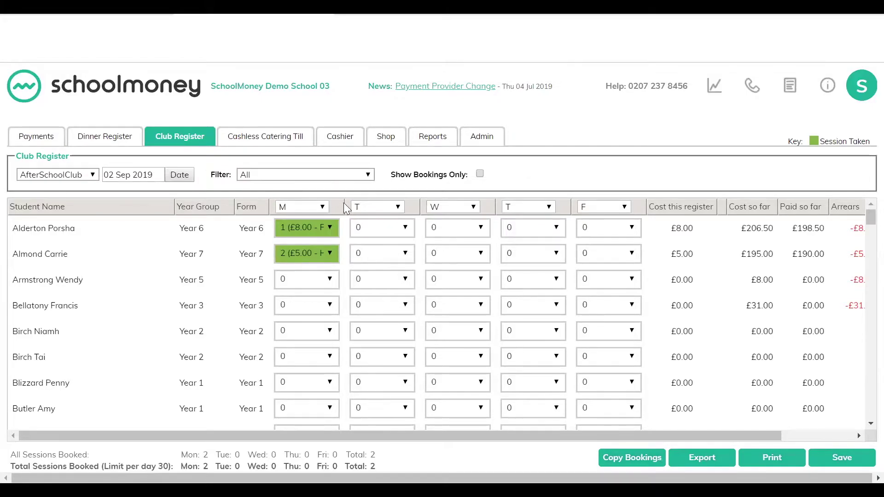
# Change the first Year 6 student's Monday booking to the £5.00 half session and examine the cost, arrears and paid in advance columns.
pyautogui.click(330, 228)
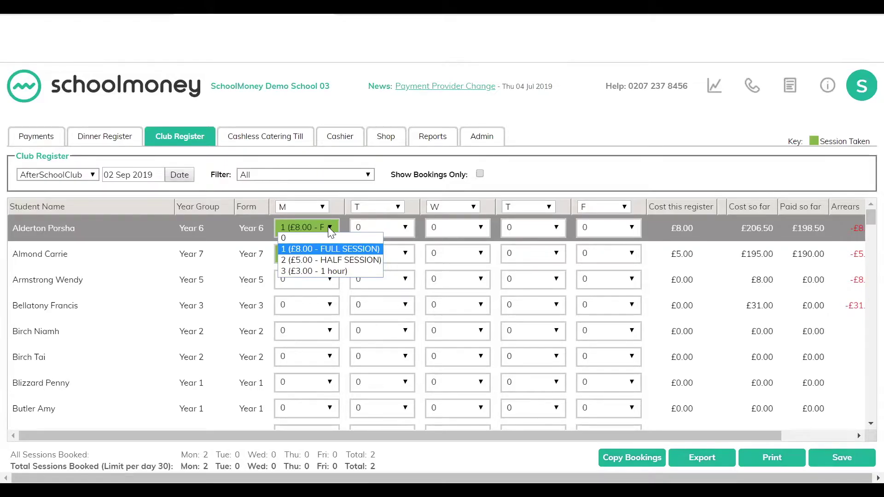
pyautogui.click(332, 260)
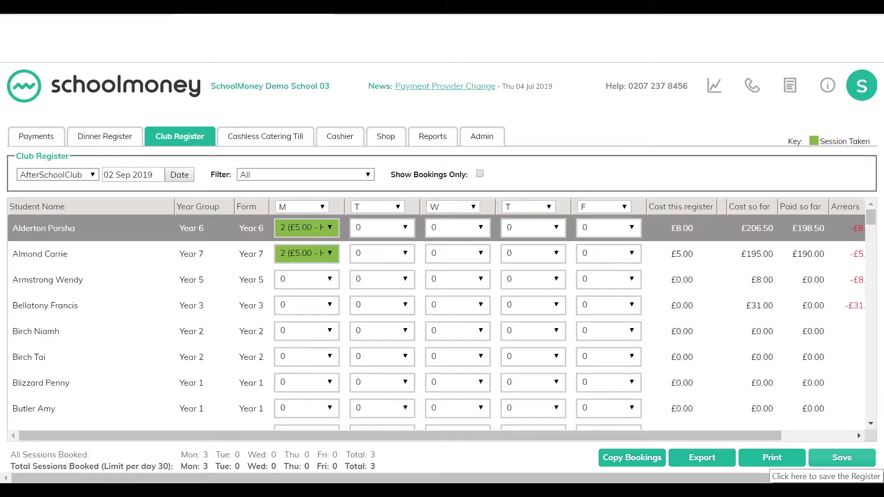
pyautogui.moveTo(724, 435); pyautogui.dragTo(836, 433)
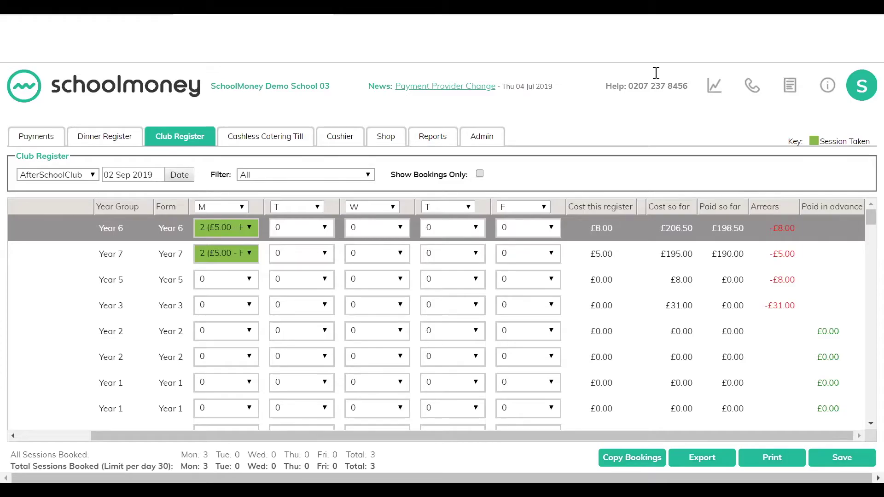
# Show only booked students, discarding the unsaved session change, then return to the full student list.
pyautogui.click(481, 173)
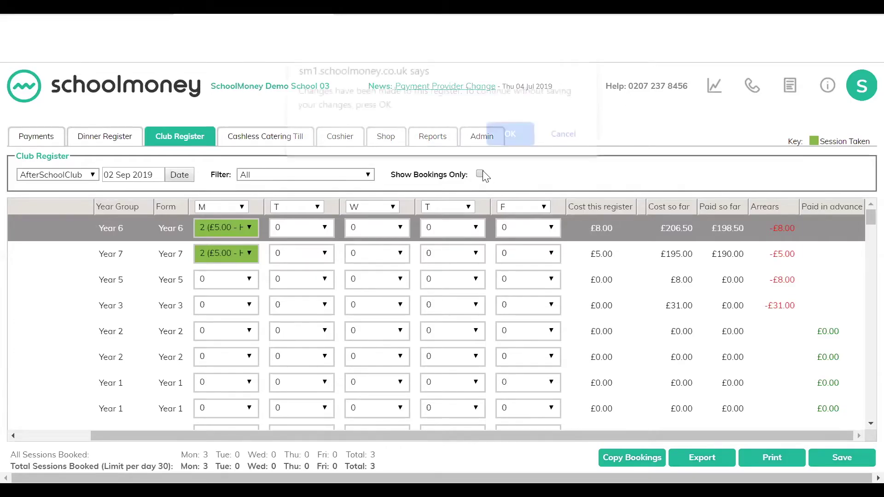
pyautogui.press('Return')
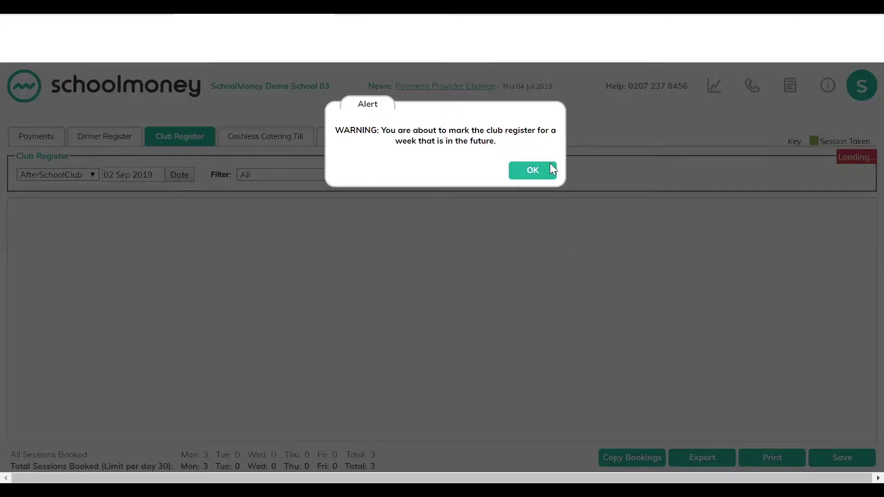
pyautogui.click(530, 171)
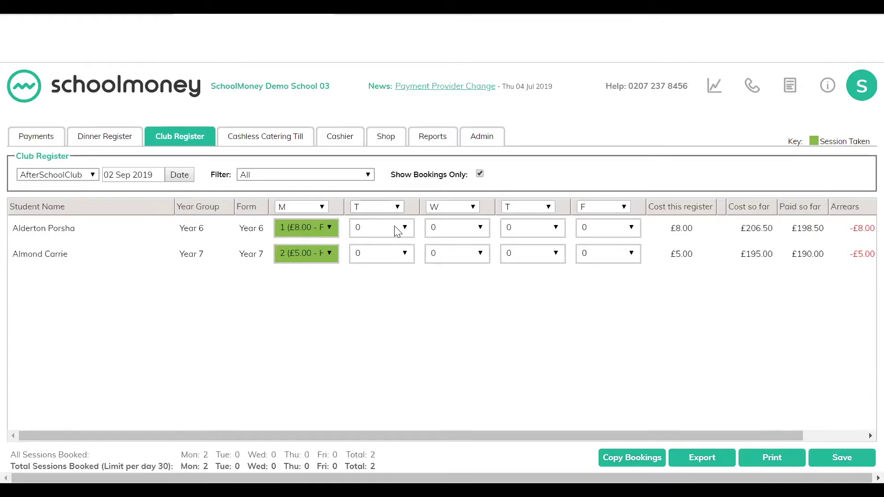
pyautogui.click(480, 174)
pyautogui.click(549, 171)
# Book Tuesday's £3.00 1-hour session for the first Year 7 student and Tuesday and Wednesday full sessions for the first Year 3 student, then save.
pyautogui.click(393, 253)
pyautogui.click(387, 298)
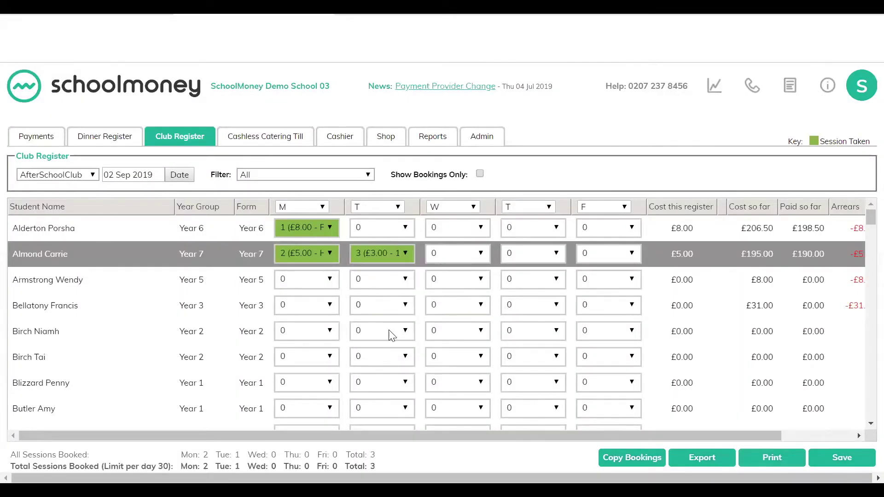
pyautogui.click(392, 304)
pyautogui.click(369, 316)
pyautogui.click(481, 305)
pyautogui.click(484, 323)
pyautogui.click(842, 457)
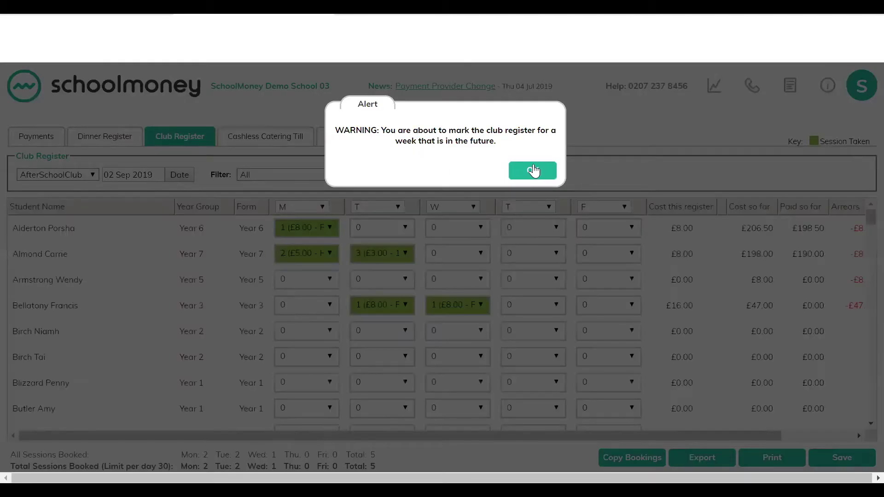
pyautogui.click(531, 169)
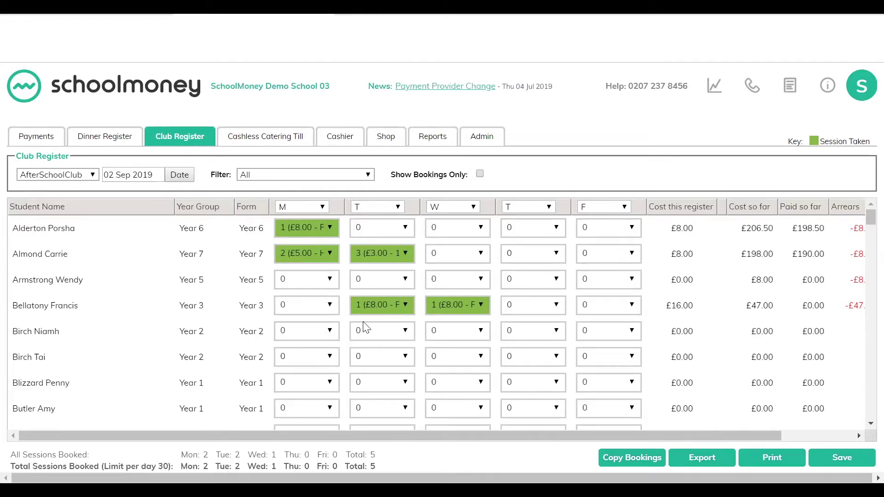
# Switch the AfterSchoolClub register to 9 September 2019 and save it without bookings.
pyautogui.click(183, 179)
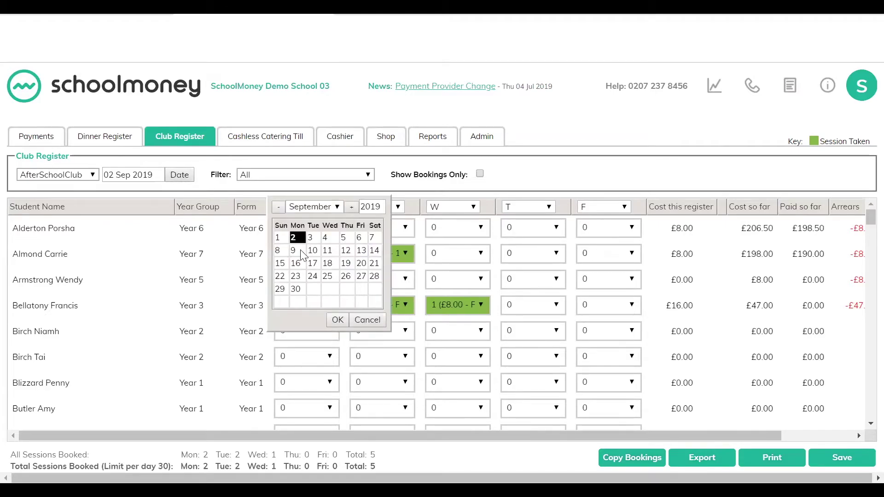
pyautogui.click(300, 250)
pyautogui.click(334, 322)
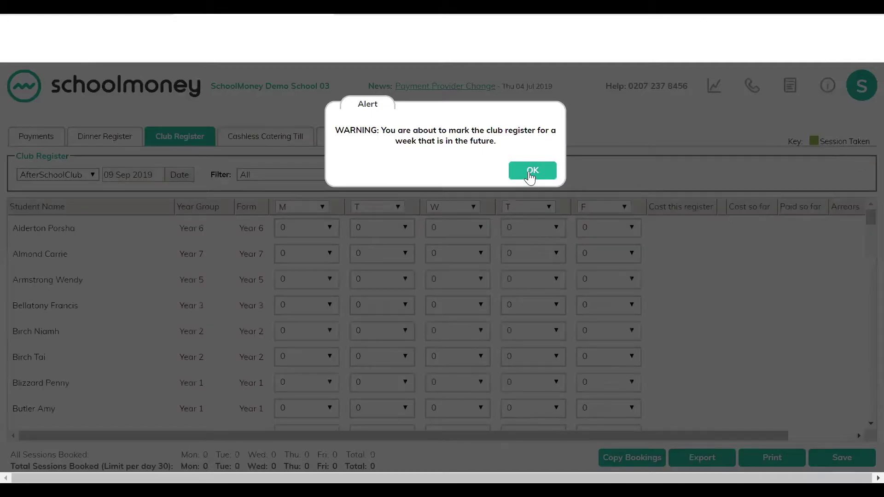
pyautogui.click(530, 175)
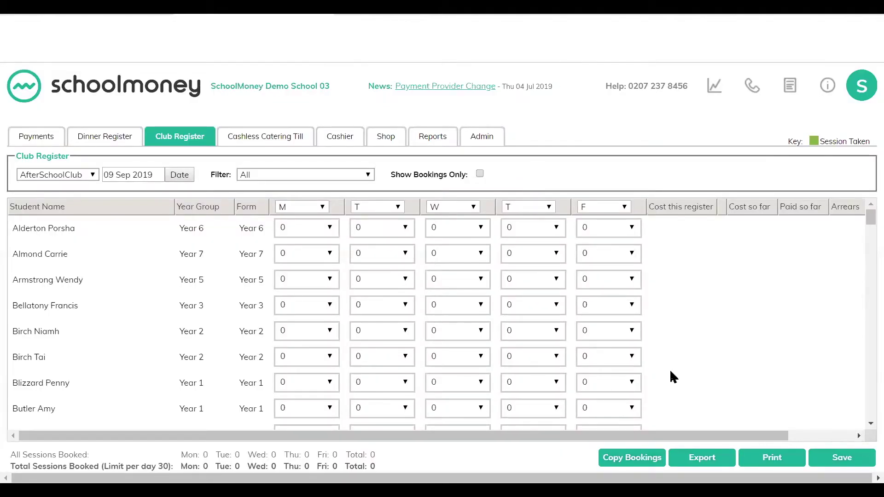
pyautogui.click(833, 457)
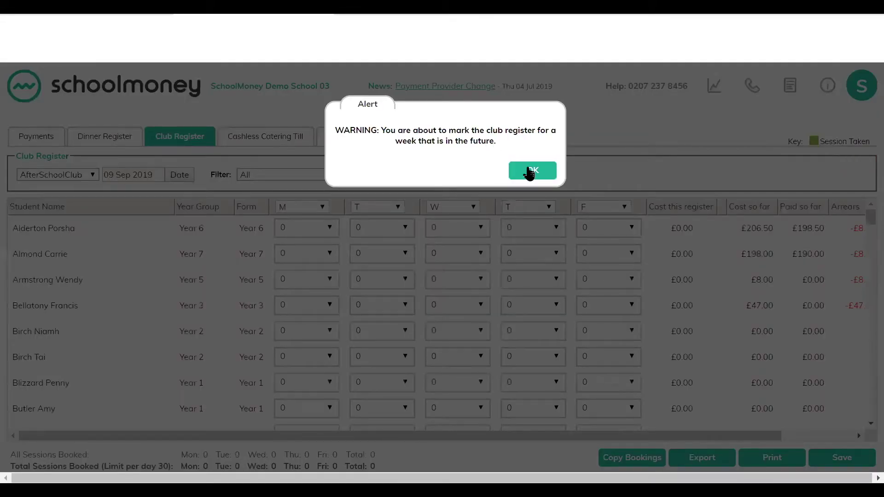
pyautogui.click(530, 170)
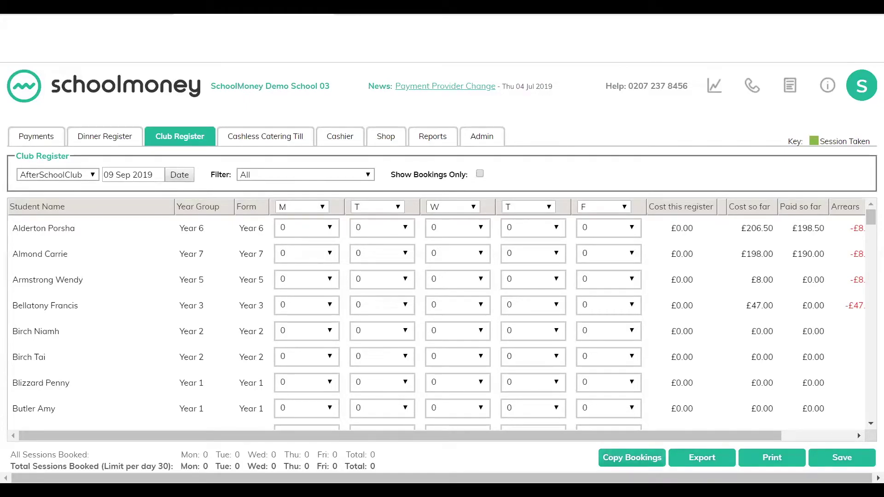
# Copy the bookings from the week of Monday 02 Sep 2019 AfterSchoolClub register into the current register without overwriting bookings.
pyautogui.click(632, 457)
pyautogui.click(446, 244)
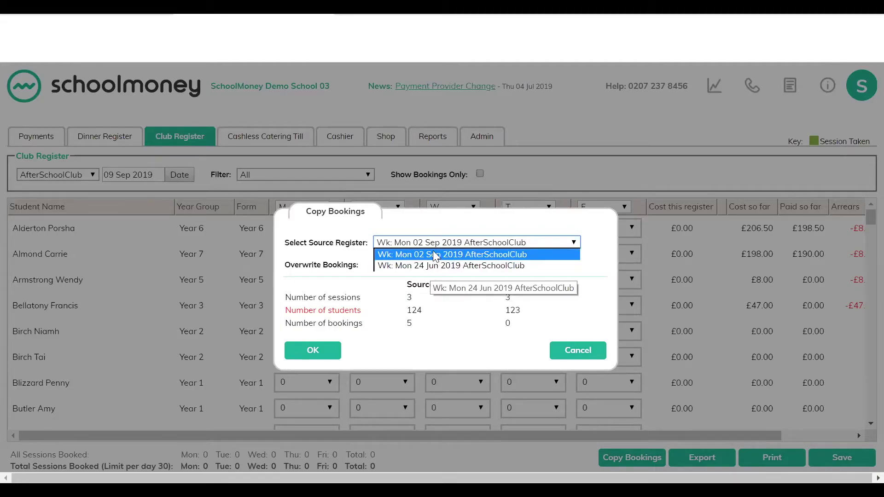
pyautogui.click(434, 254)
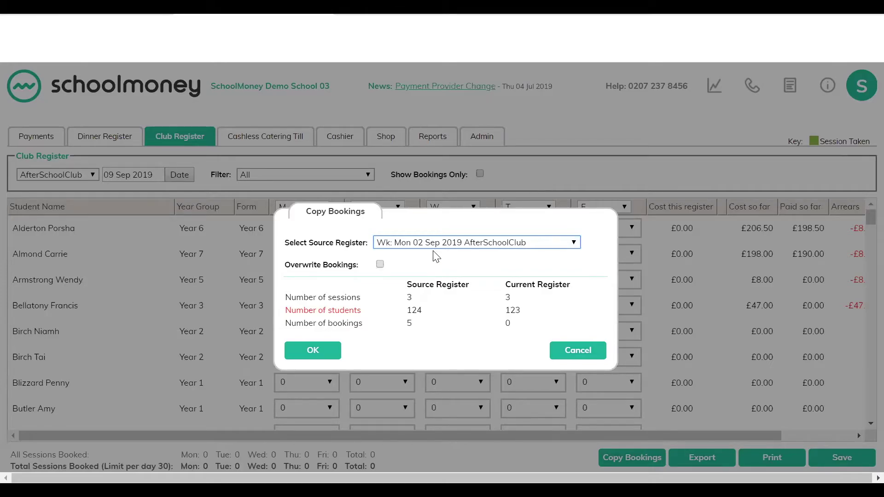
pyautogui.click(300, 350)
pyautogui.click(534, 168)
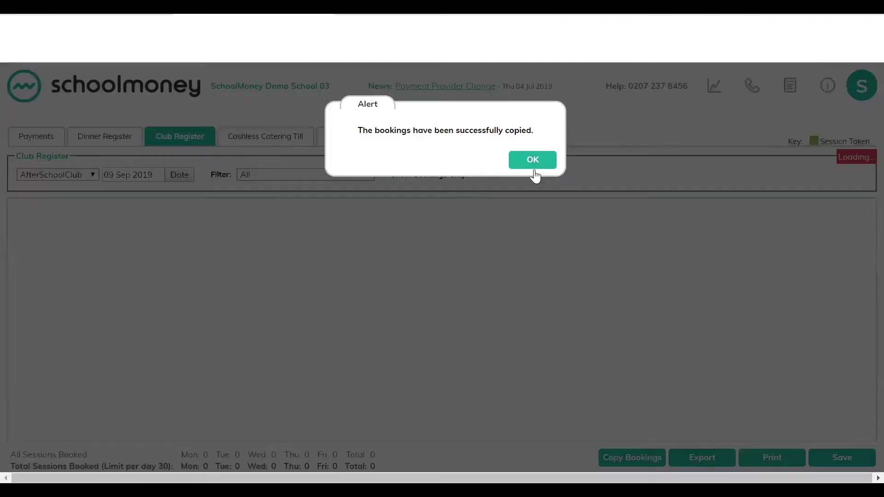
# Acknowledge the copied bookings and save the AfterSchoolClub register for the week of 9 September 2019.
pyautogui.click(534, 160)
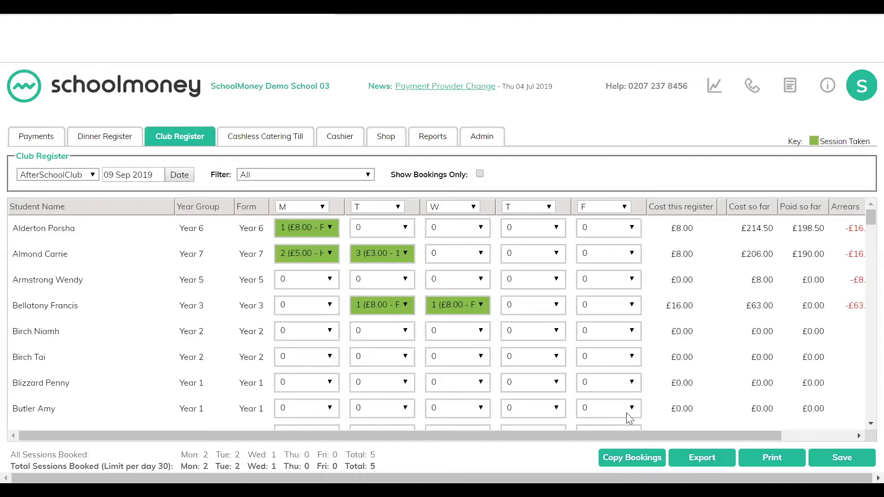
pyautogui.click(834, 459)
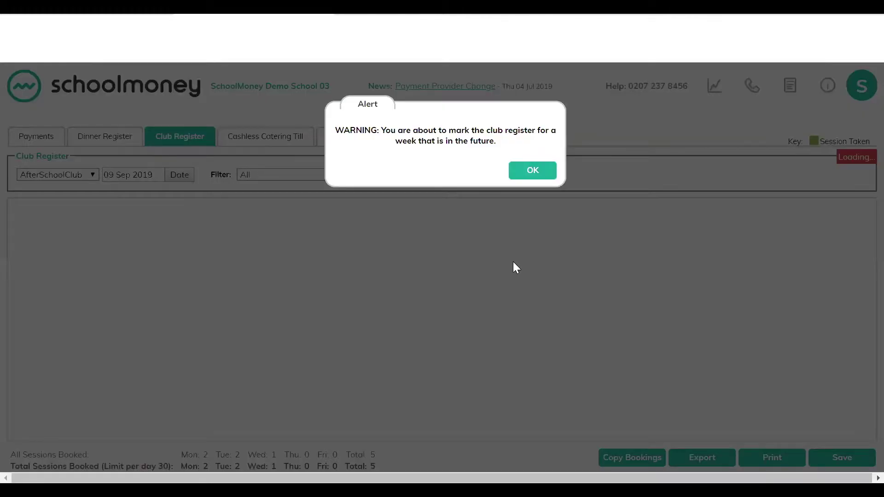
pyautogui.click(536, 170)
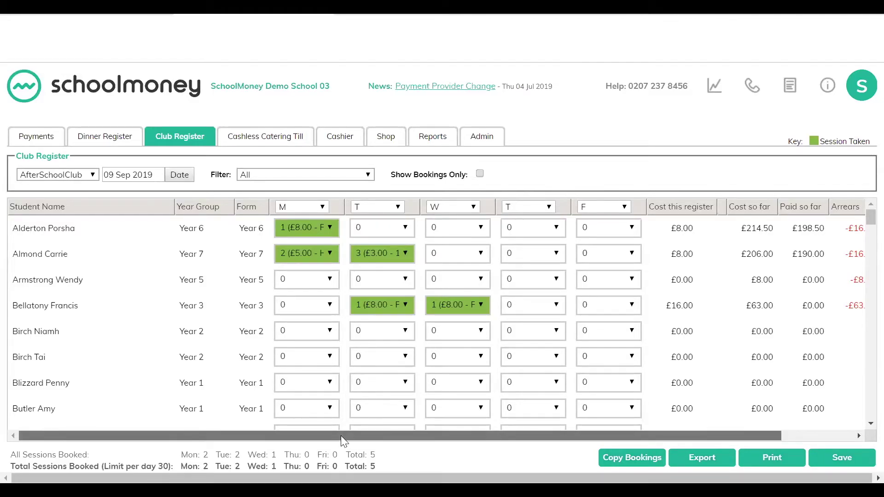
# Review the register's arrears and paid-in-advance columns, and restrict the 9 September register to students with bookings.
pyautogui.moveTo(341, 436); pyautogui.dragTo(527, 446)
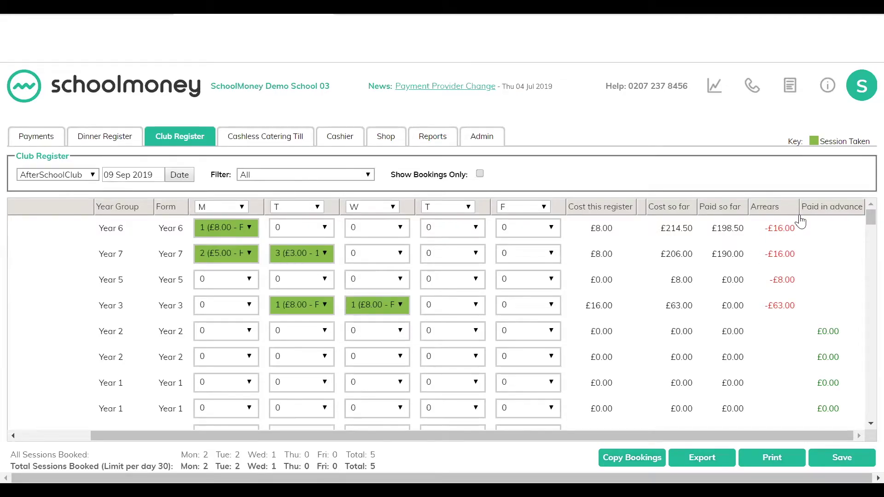
pyautogui.click(480, 174)
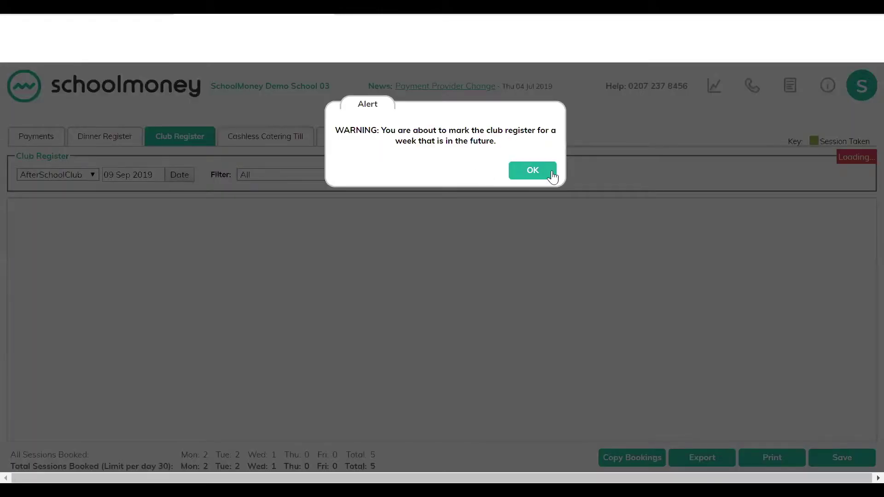
pyautogui.click(551, 176)
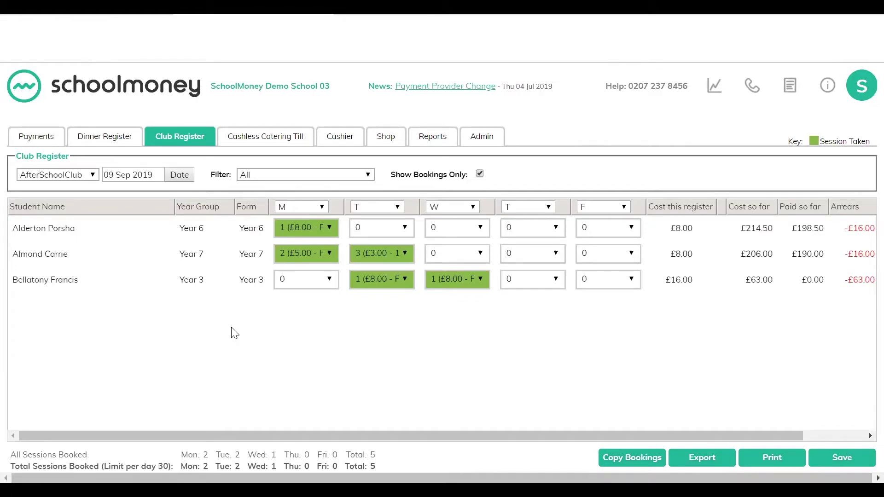
# Bring up the first Year 6 student's unpaid items in the Cashier and select the AfterSchoolClub charge for W/C 02 Sep 2019.
pyautogui.click(340, 137)
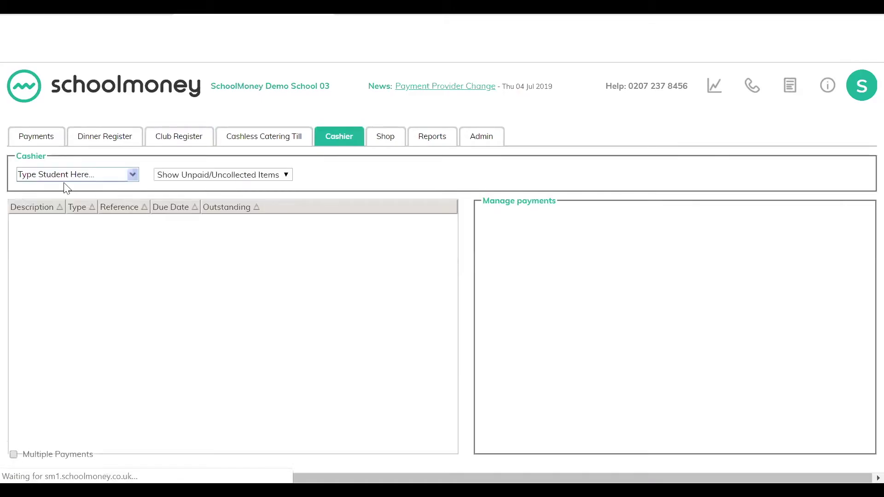
pyautogui.click(70, 175)
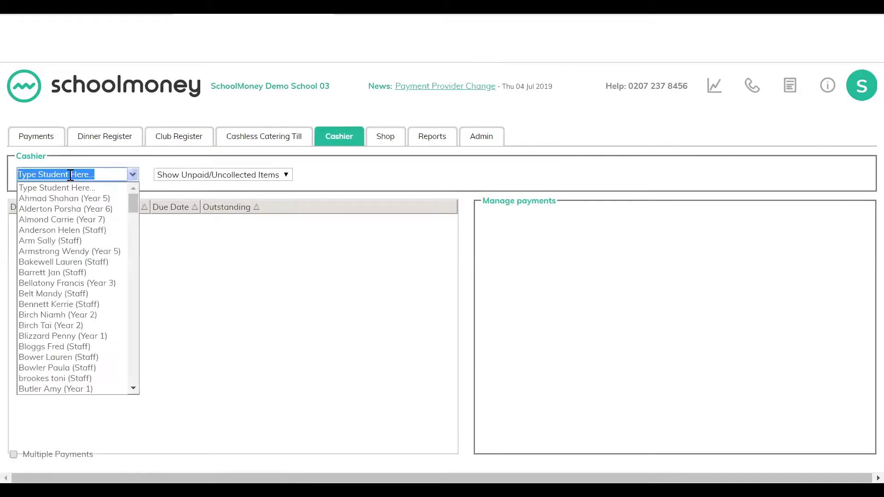
pyautogui.click(66, 210)
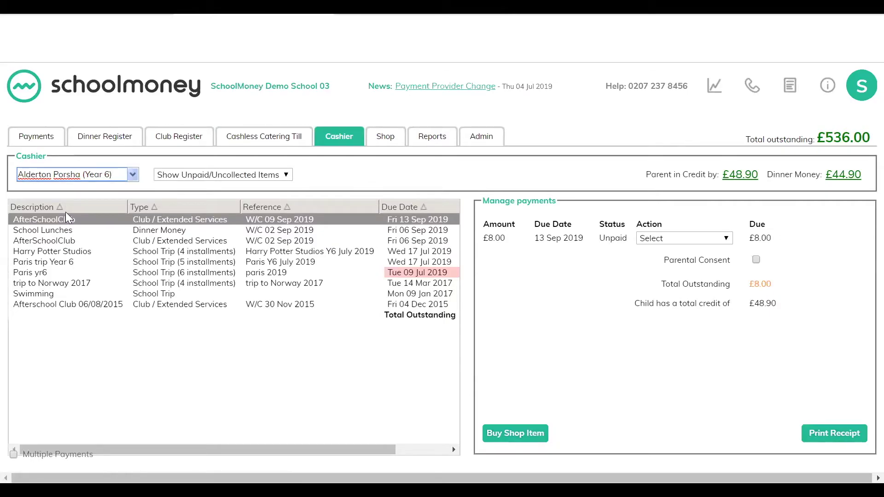
pyautogui.click(57, 241)
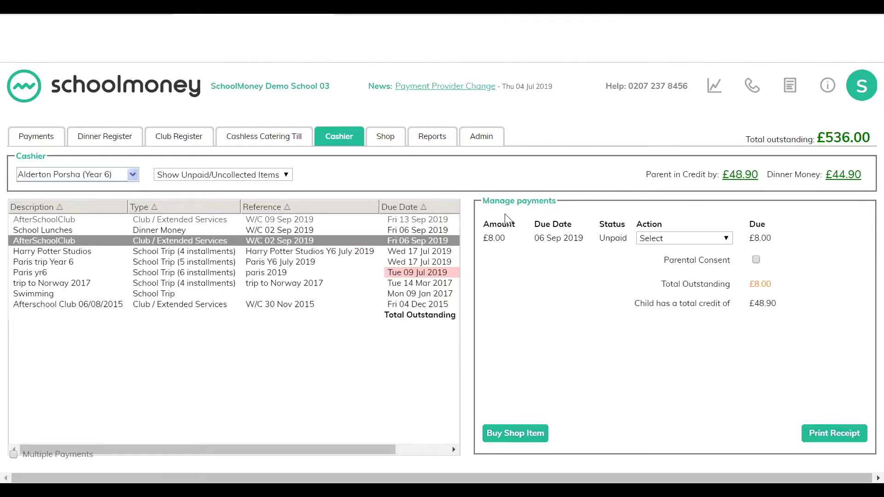
# Examine the Pay By Credit option for the 2 September AfterSchoolClub charge, cancelling without making a payment.
pyautogui.click(727, 239)
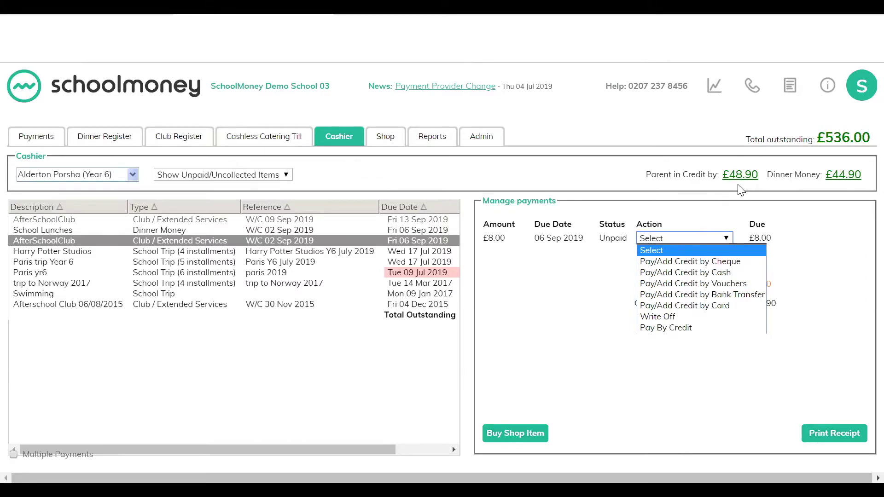
pyautogui.click(685, 329)
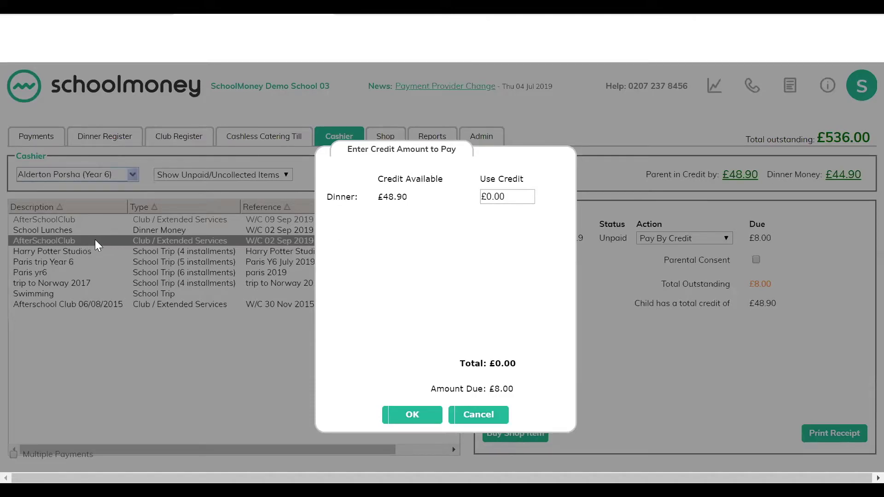
pyautogui.click(475, 414)
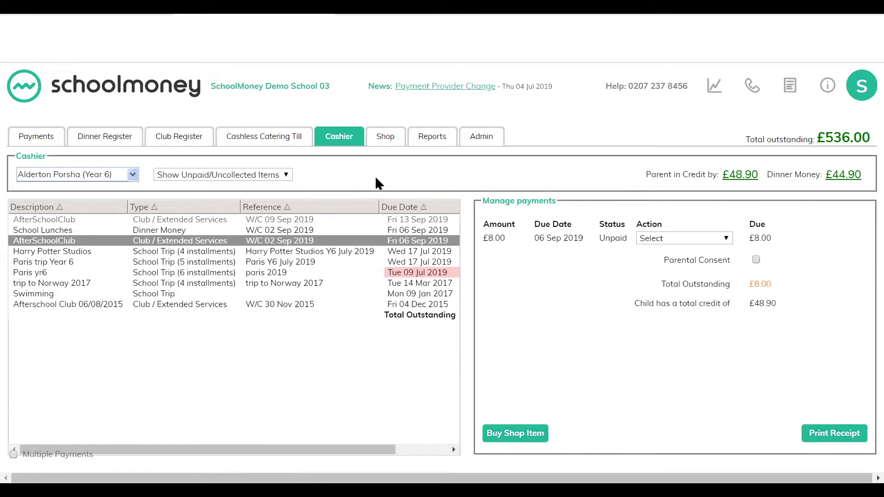
# Open the Club Arrears report from the Club & Extended Services reports.
pyautogui.click(433, 139)
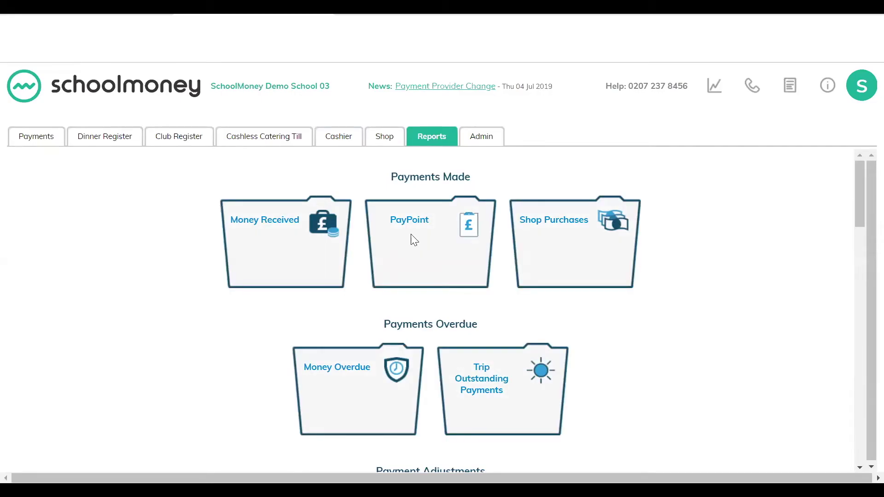
pyautogui.scroll(-7, 385, 277)
pyautogui.scroll(-8, 371, 286)
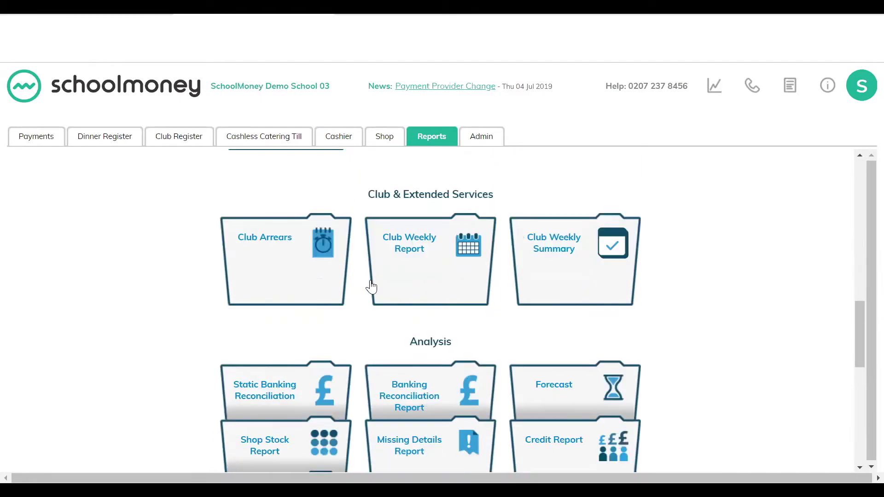
pyautogui.scroll(1, 290, 256)
pyautogui.click(278, 280)
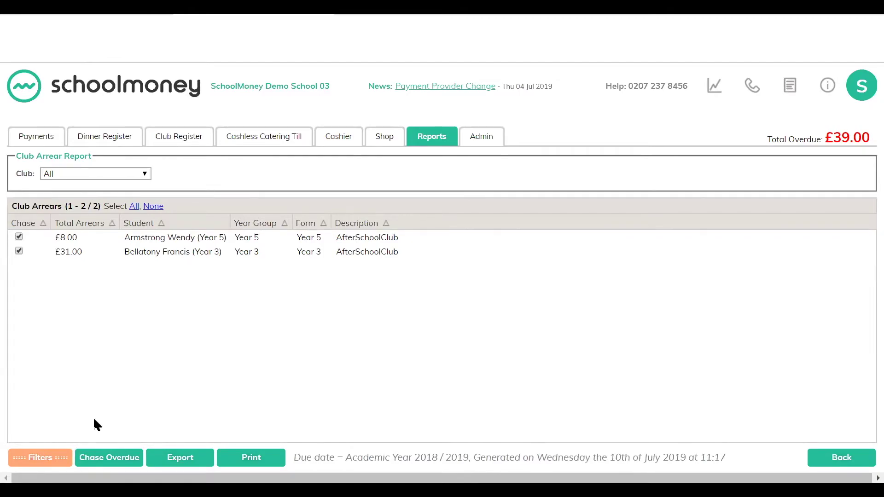
# Filter the Club Arrears report to include all due dates.
pyautogui.click(56, 457)
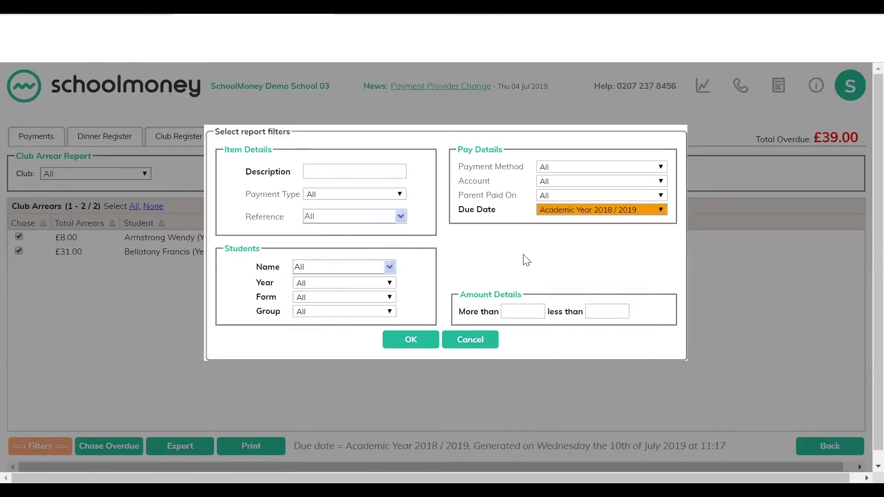
pyautogui.click(579, 209)
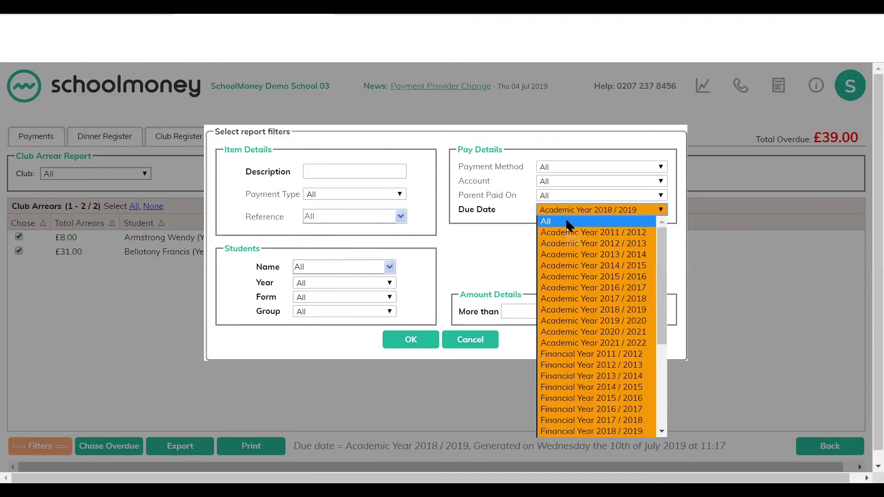
pyautogui.click(567, 222)
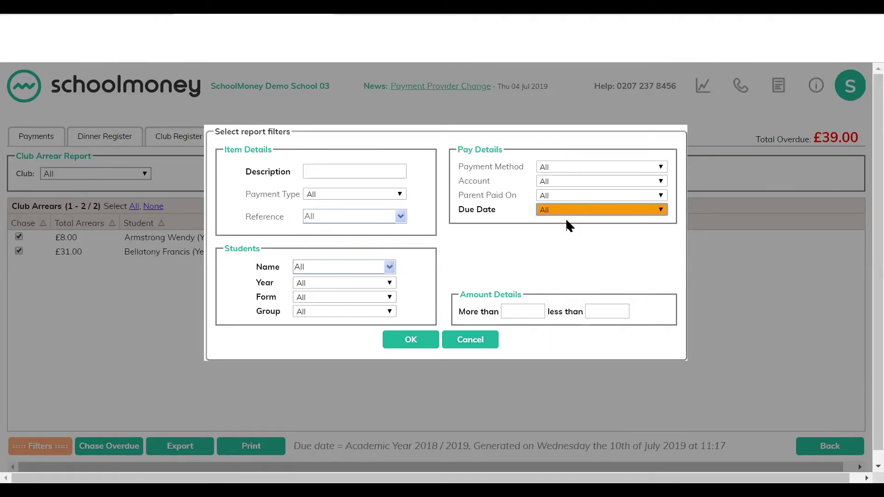
pyautogui.click(404, 340)
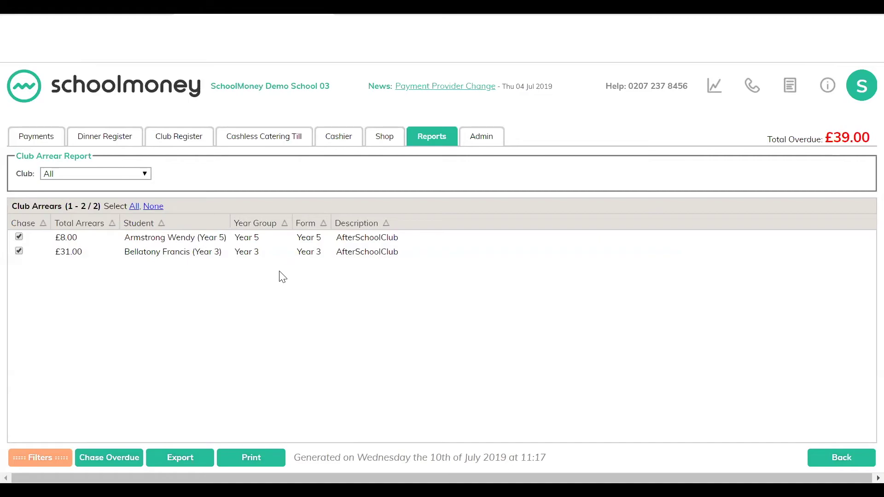
# Exclude the Year 5 student from chasing and preview the overdue reminder text and email without sending them.
pyautogui.click(19, 236)
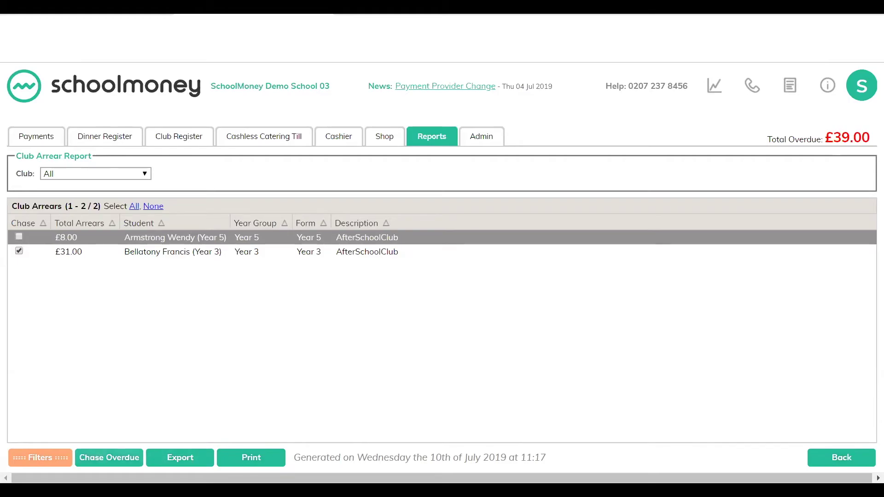
pyautogui.click(110, 457)
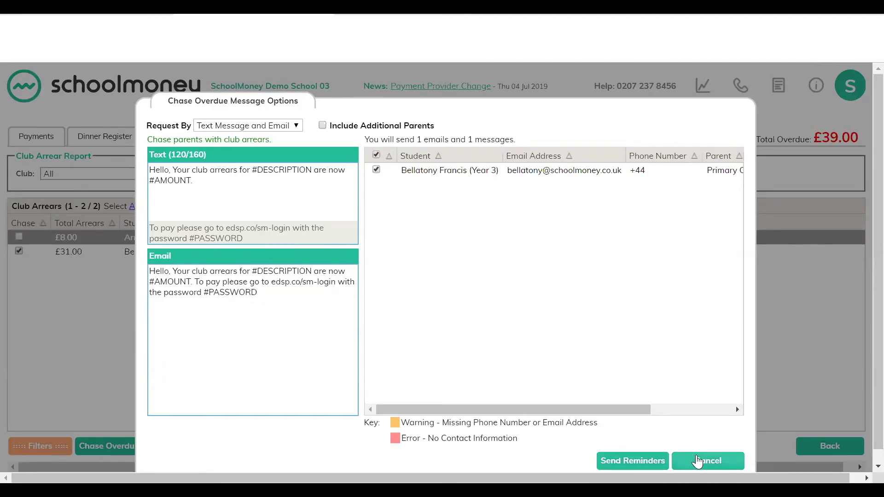
pyautogui.press('Escape')
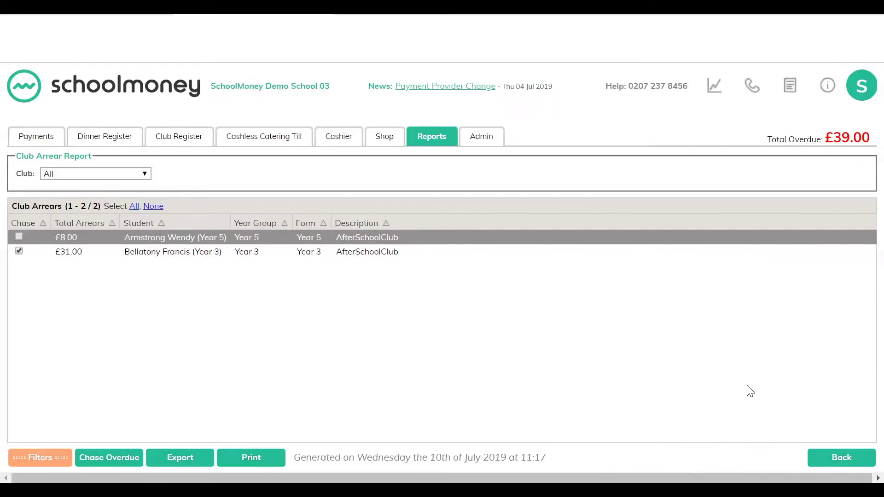
# Open the Club Weekly Report and show only the week of Mon 02 Sep 2019 AfterSchoolClub.
pyautogui.click(841, 457)
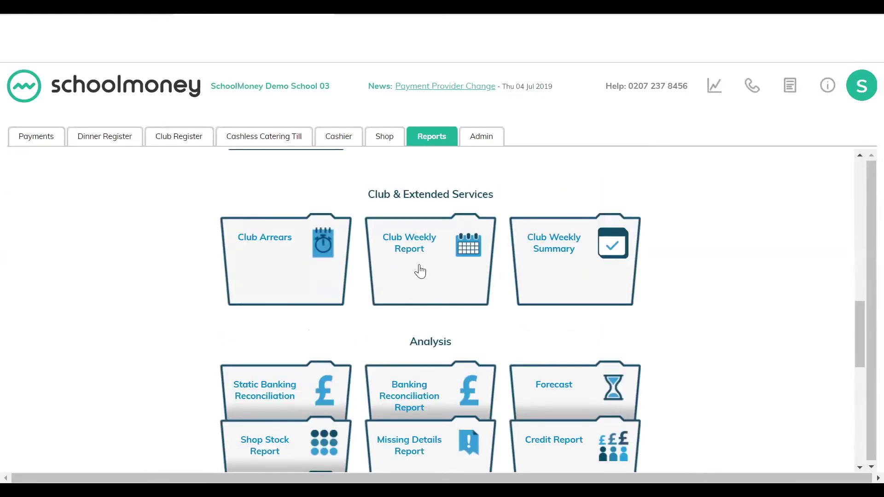
pyautogui.click(418, 270)
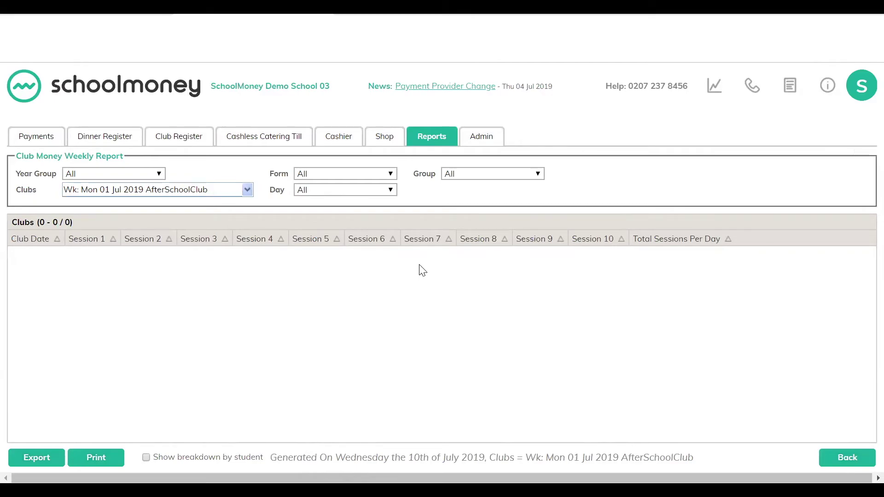
pyautogui.click(247, 191)
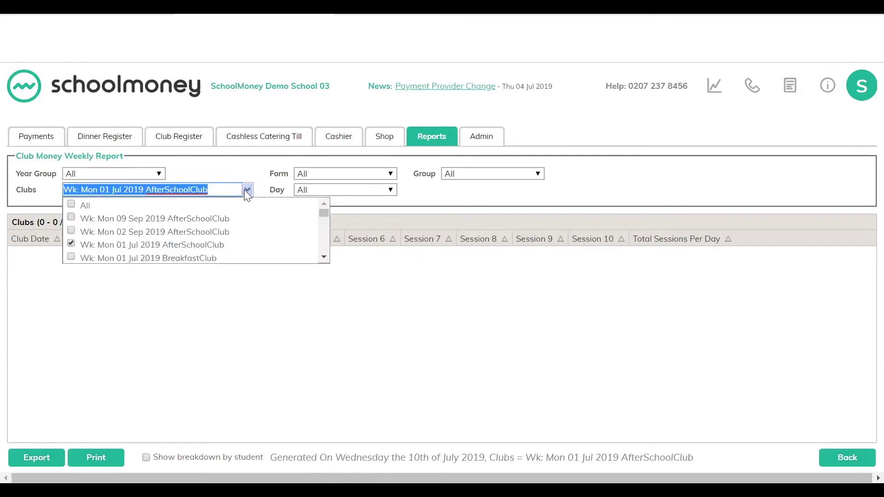
pyautogui.click(98, 232)
pyautogui.click(92, 244)
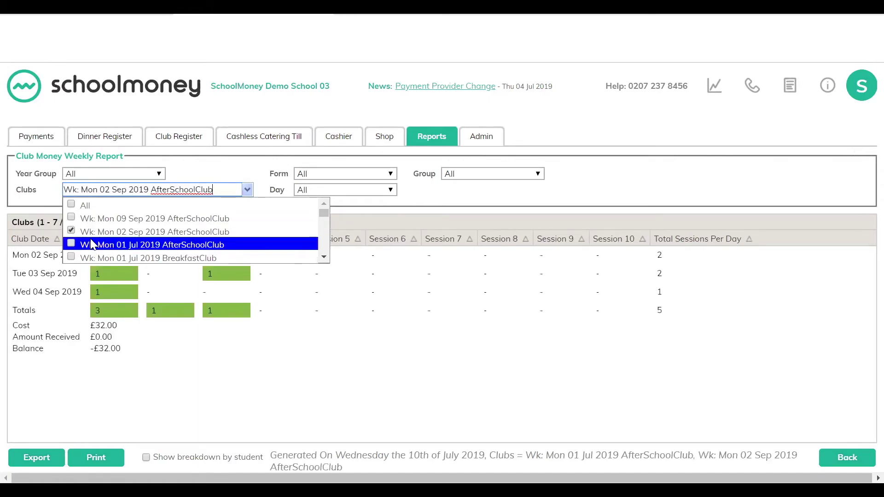
pyautogui.click(488, 199)
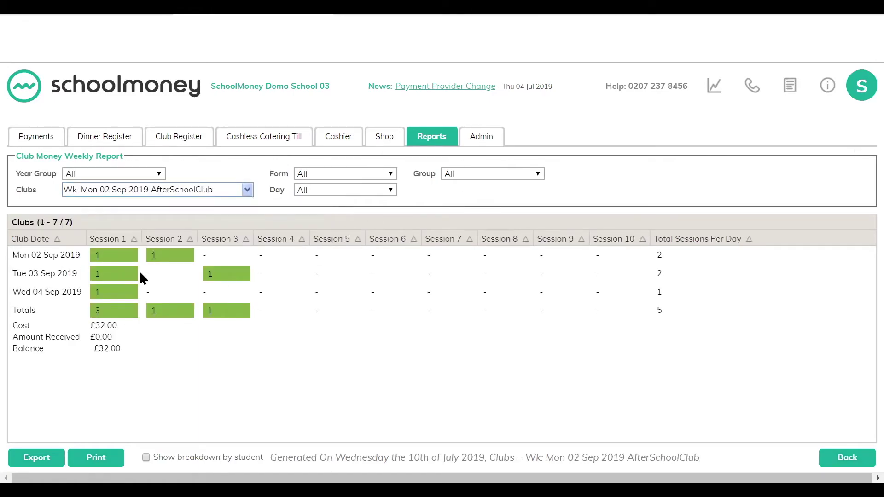
# Limit the weekly report to Monday and show the breakdown by student.
pyautogui.click(359, 193)
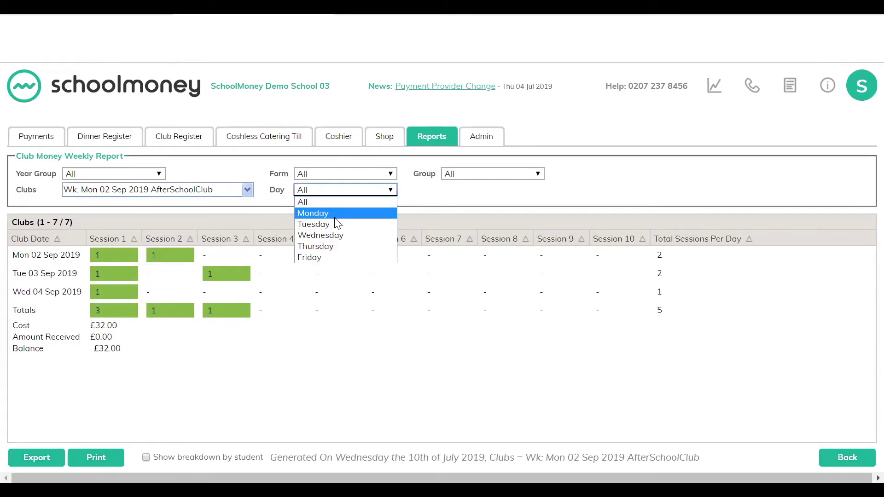
pyautogui.click(334, 215)
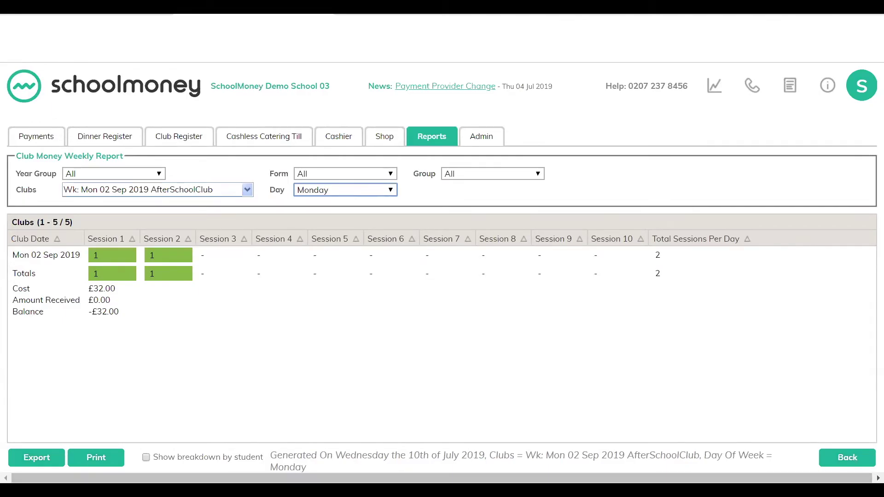
pyautogui.click(146, 457)
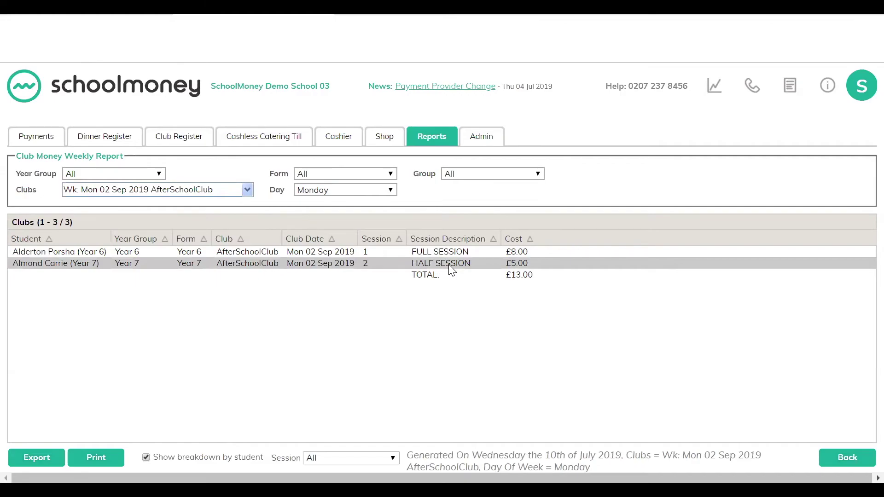
# Filter the student breakdown by Session 1 and by Session 2 in turn, and return it to all sessions.
pyautogui.click(351, 457)
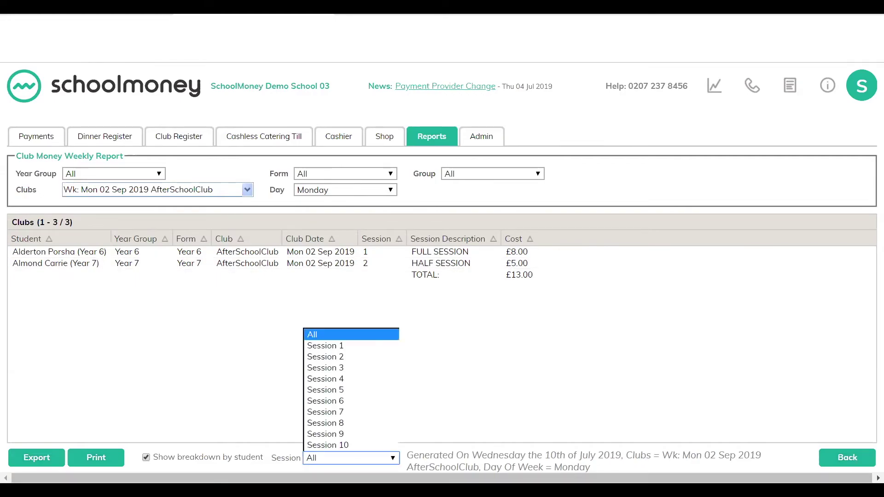
pyautogui.click(324, 346)
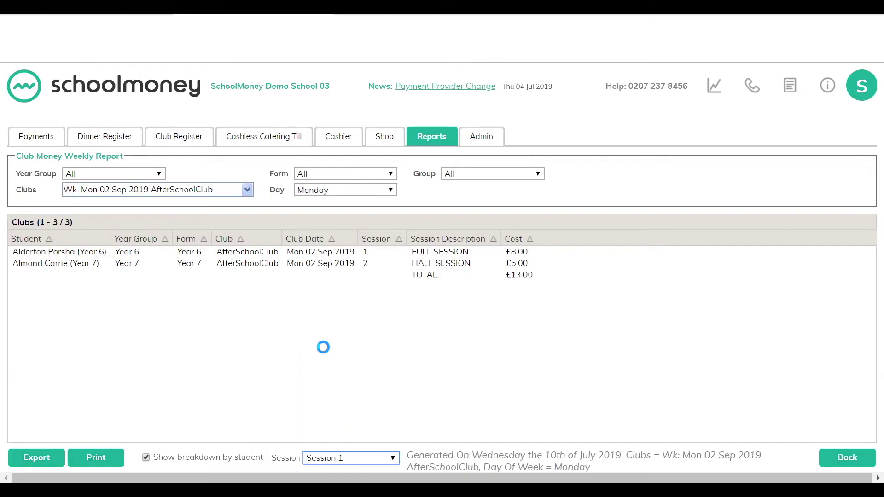
pyautogui.click(325, 457)
pyautogui.click(328, 360)
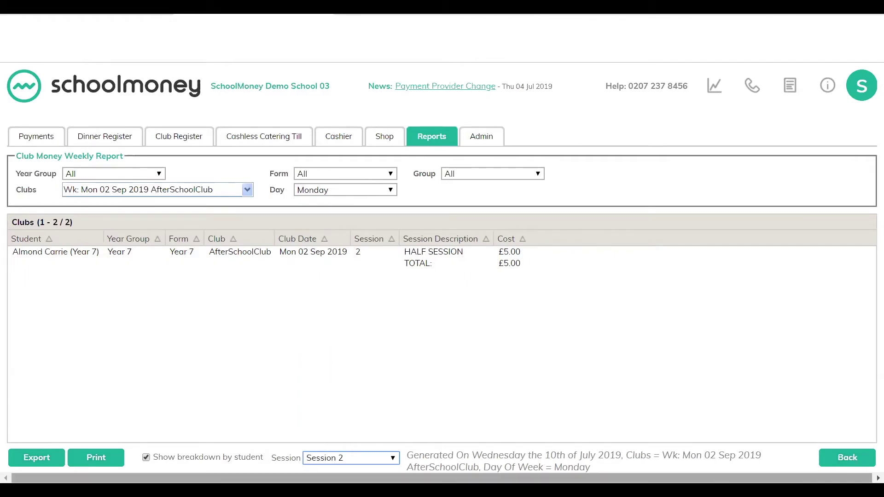
pyautogui.click(341, 458)
pyautogui.click(332, 333)
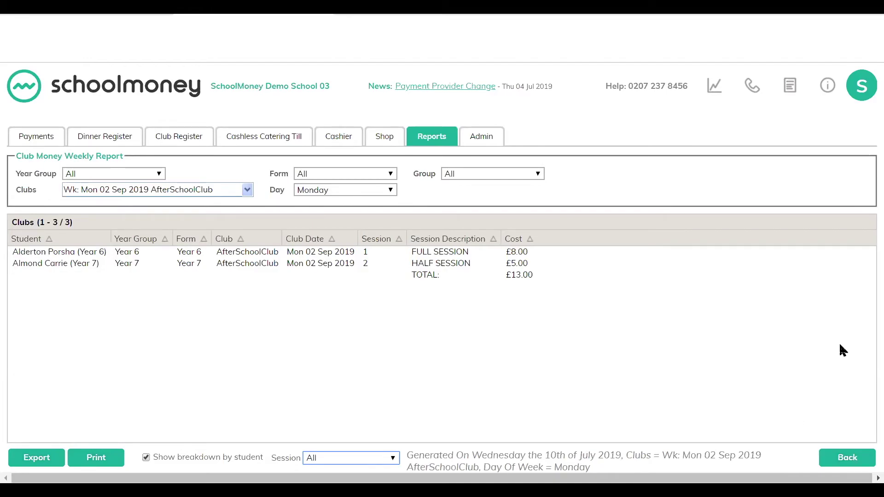
# Open the Parent Options in the admin settings, check the Default Club Top Up Amount, and leave without saving.
pyautogui.click(482, 133)
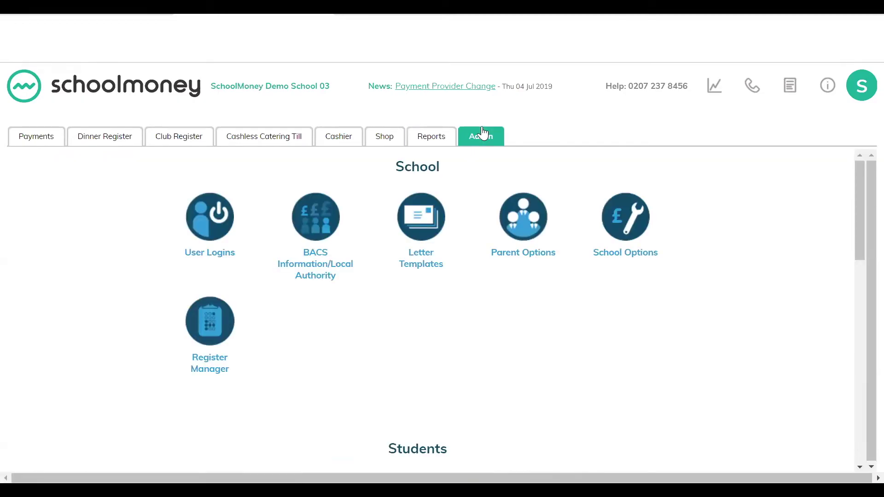
pyautogui.click(527, 224)
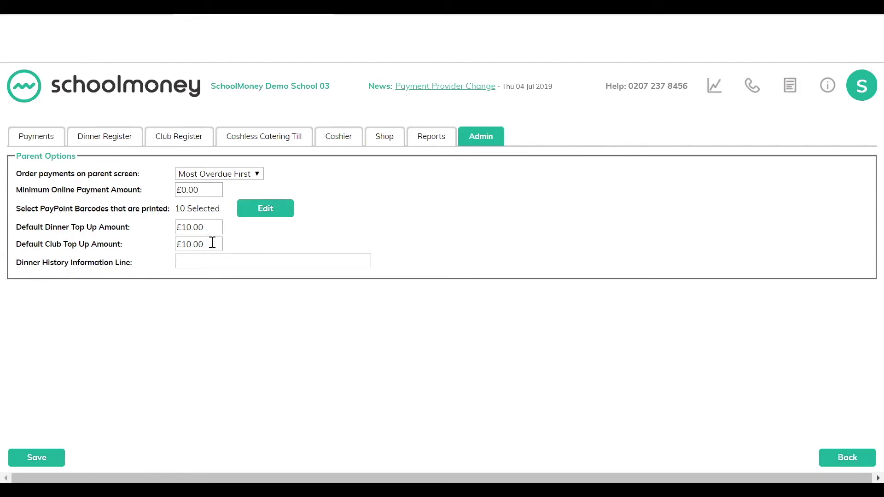
pyautogui.moveTo(213, 243); pyautogui.dragTo(160, 239)
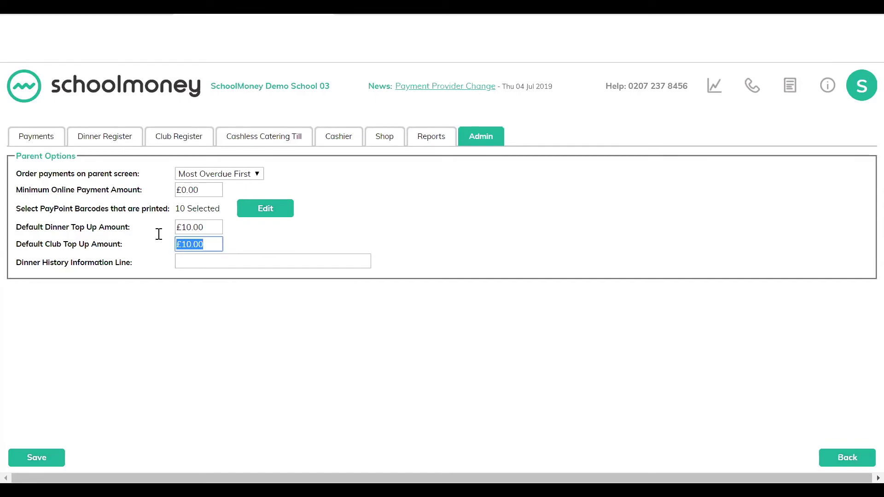
pyautogui.click(847, 458)
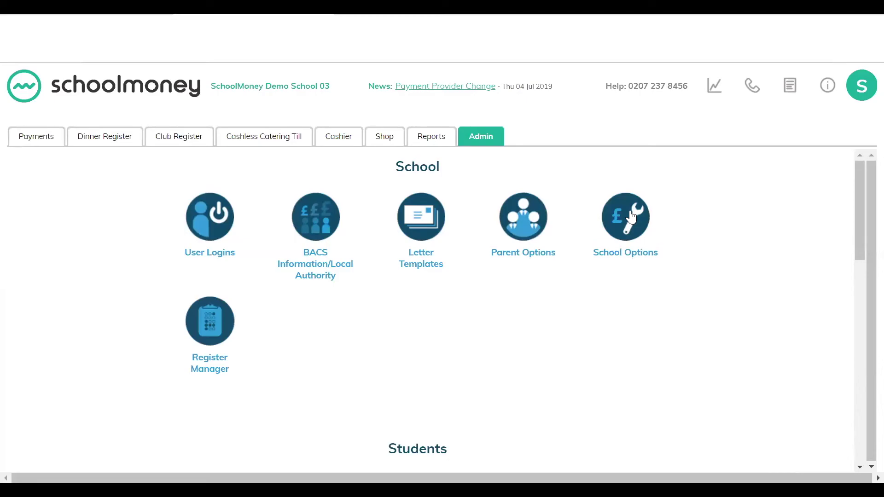
# Open the School Options, review the default due date day for dinner and club payments, and leave without saving.
pyautogui.click(631, 217)
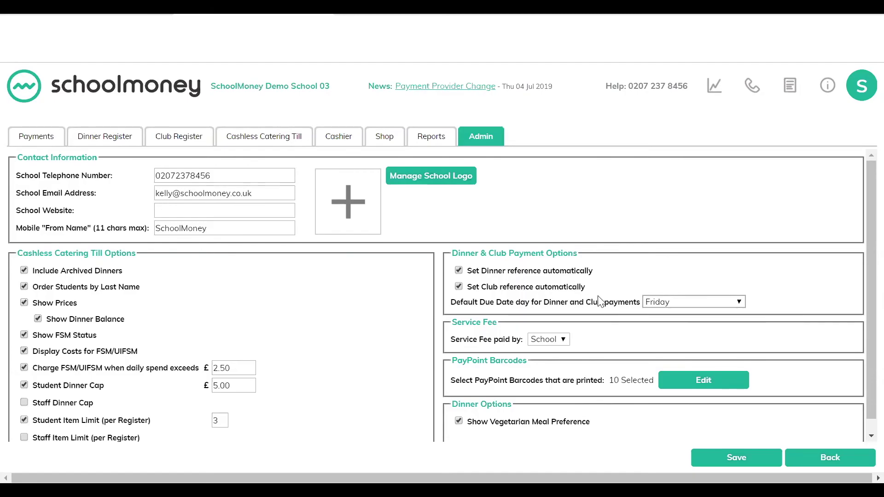
pyautogui.click(685, 302)
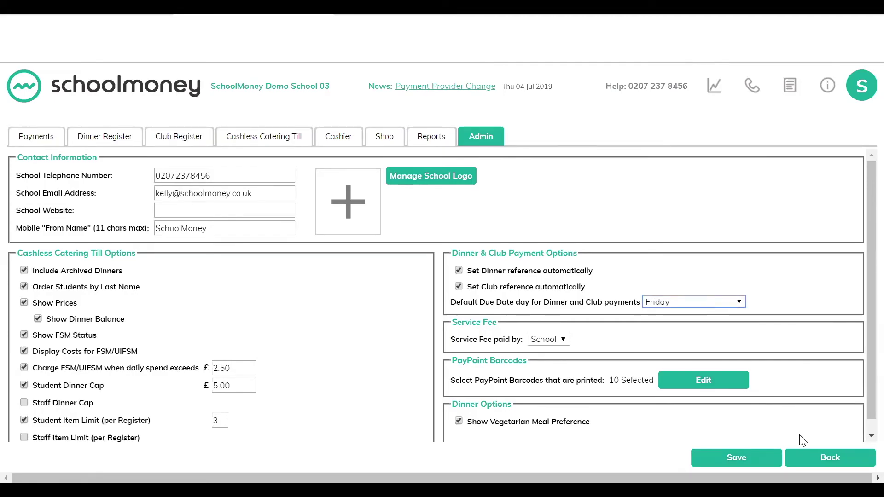
pyautogui.click(822, 456)
# Open the student Groups admin page and start a new group named breakfast.
pyautogui.scroll(-4, 762, 335)
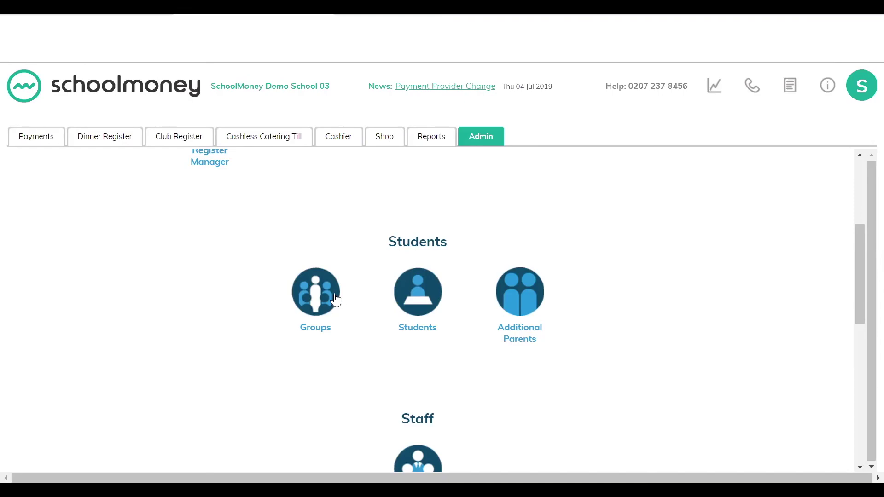
pyautogui.click(320, 292)
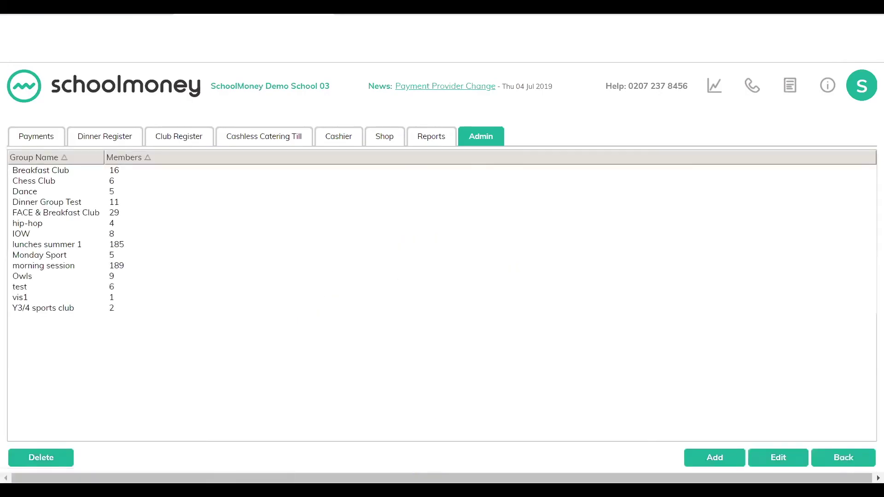
pyautogui.click(725, 458)
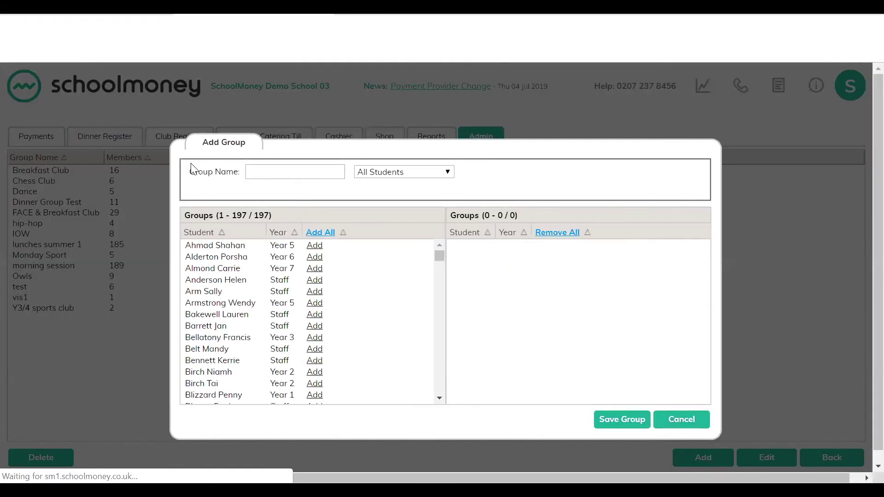
pyautogui.click(297, 172)
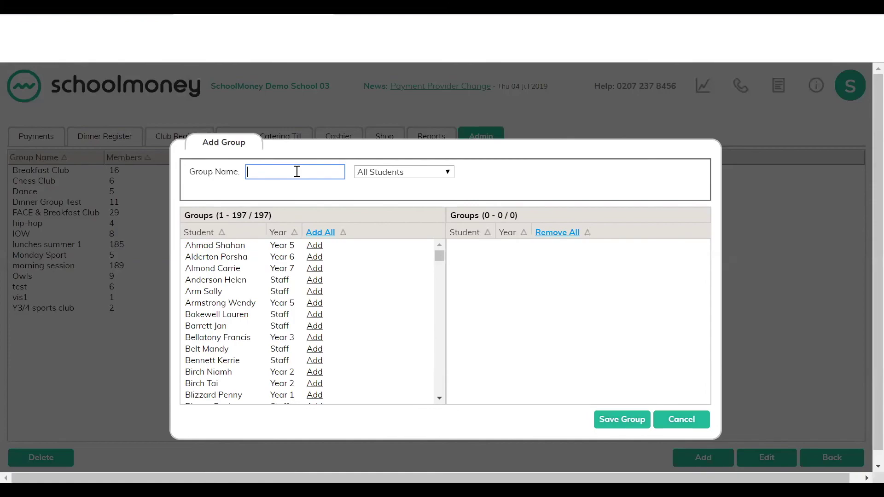
pyautogui.write('breakfast')
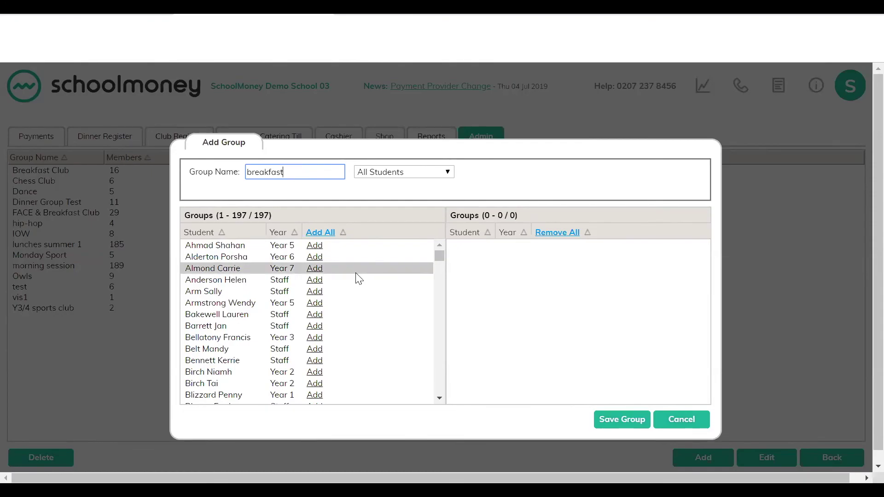
# Add the first listed Year 7 and Year 3 students to the group, filter the available students to Year 2, and cancel the new group.
pyautogui.click(316, 269)
pyautogui.click(323, 328)
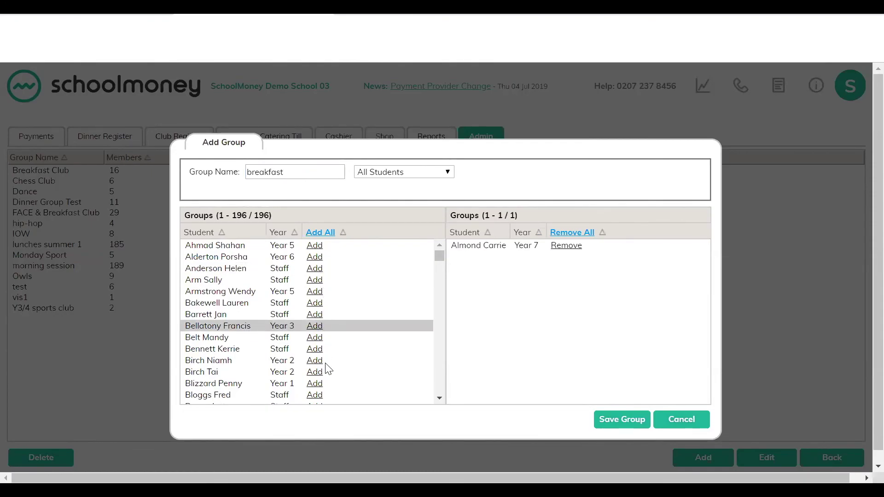
pyautogui.click(382, 177)
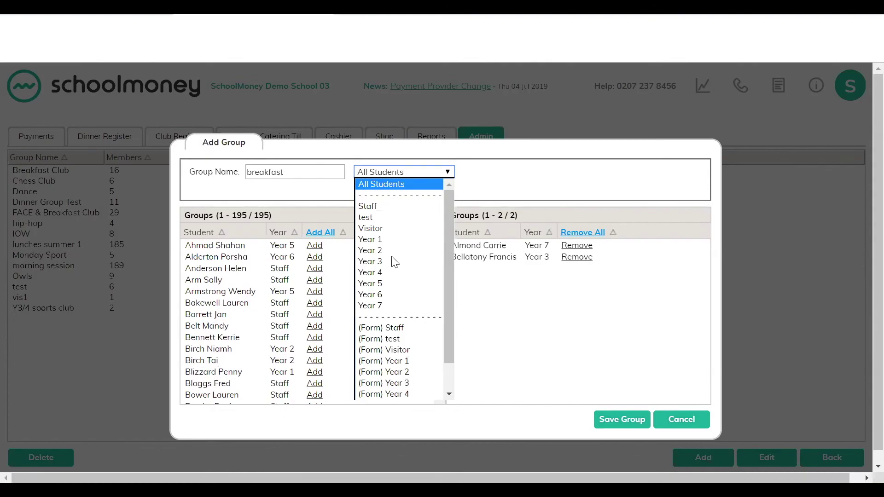
pyautogui.click(384, 249)
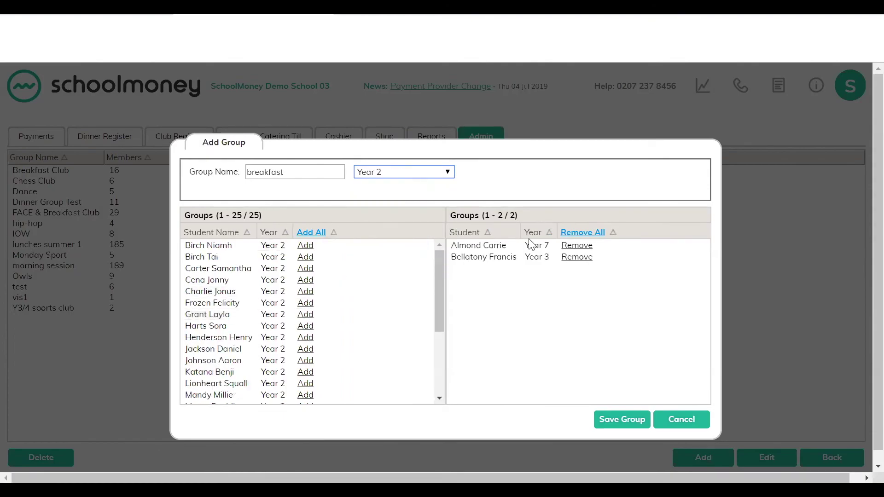
pyautogui.click(619, 421)
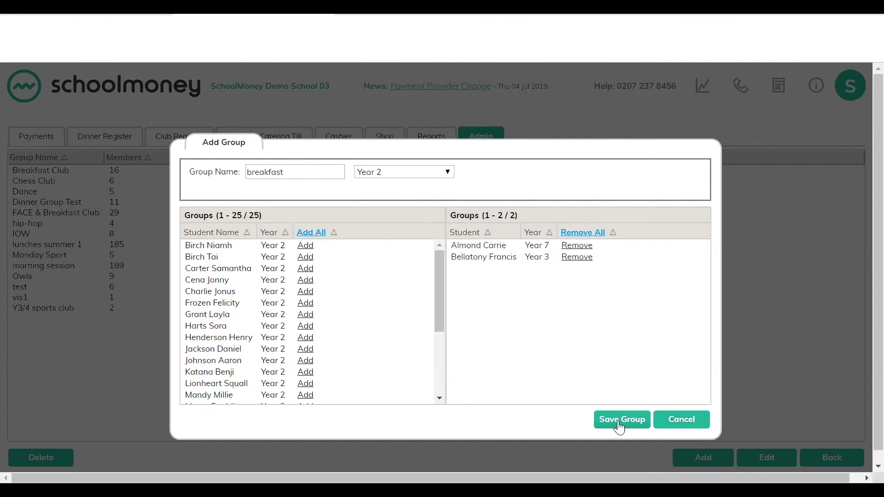
pyautogui.click(619, 421)
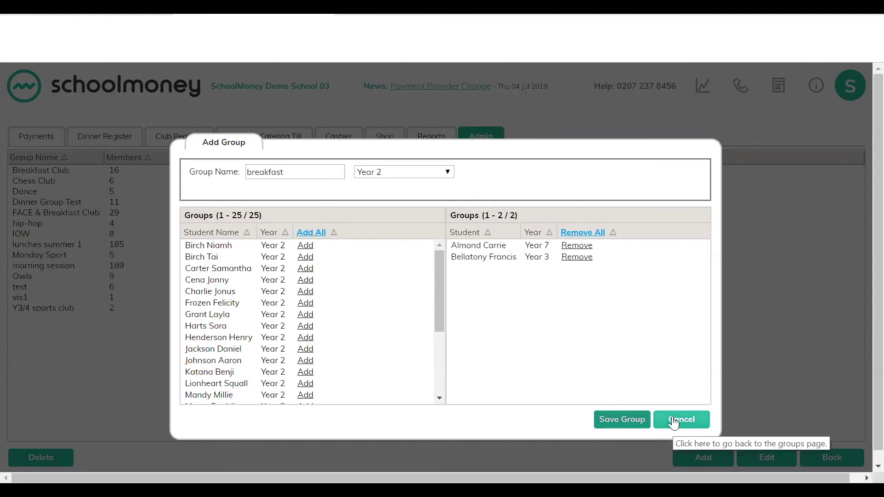
pyautogui.click(688, 421)
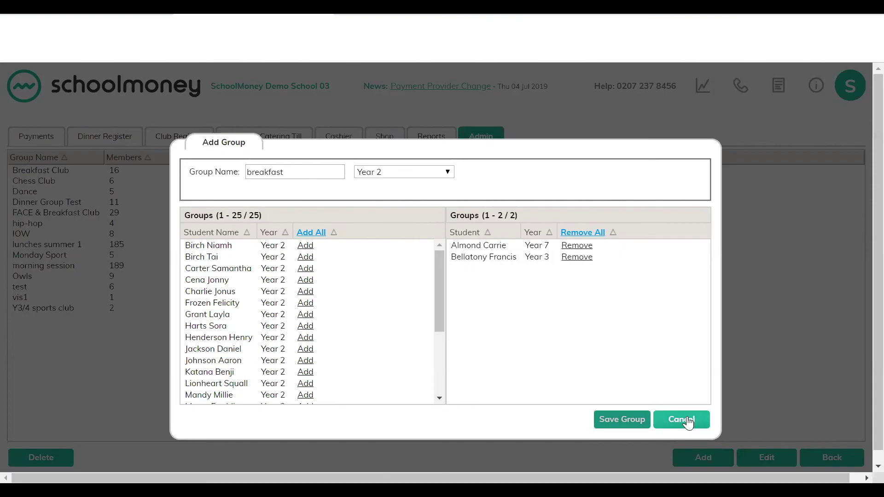